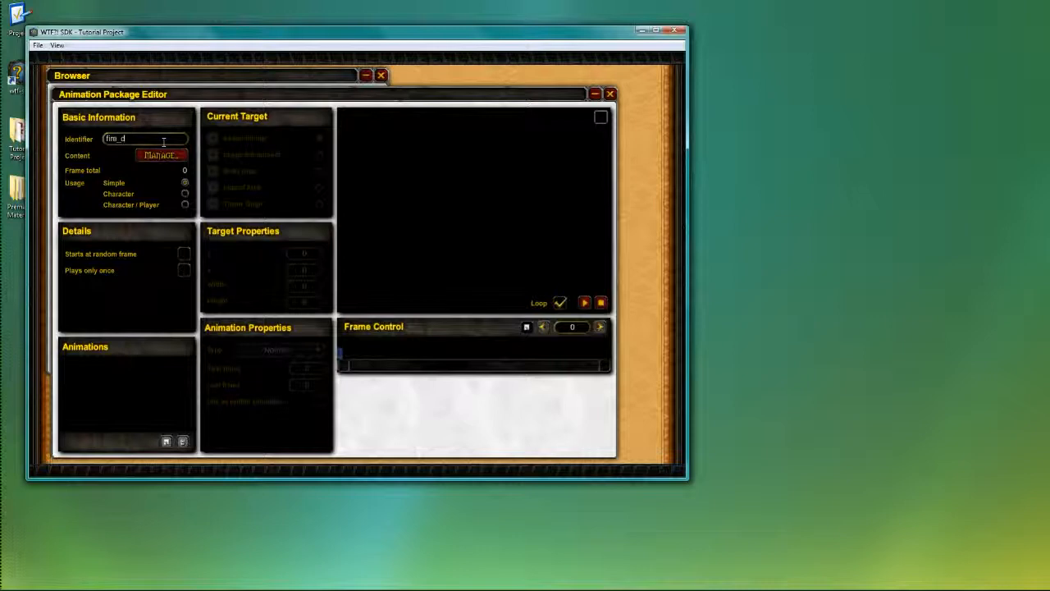
Step: Set the animation package identifier to fire_seed, open its content manager, and open the Tutorial Project's rsc/img/effects folder alongside
text(d)
click(160, 155)
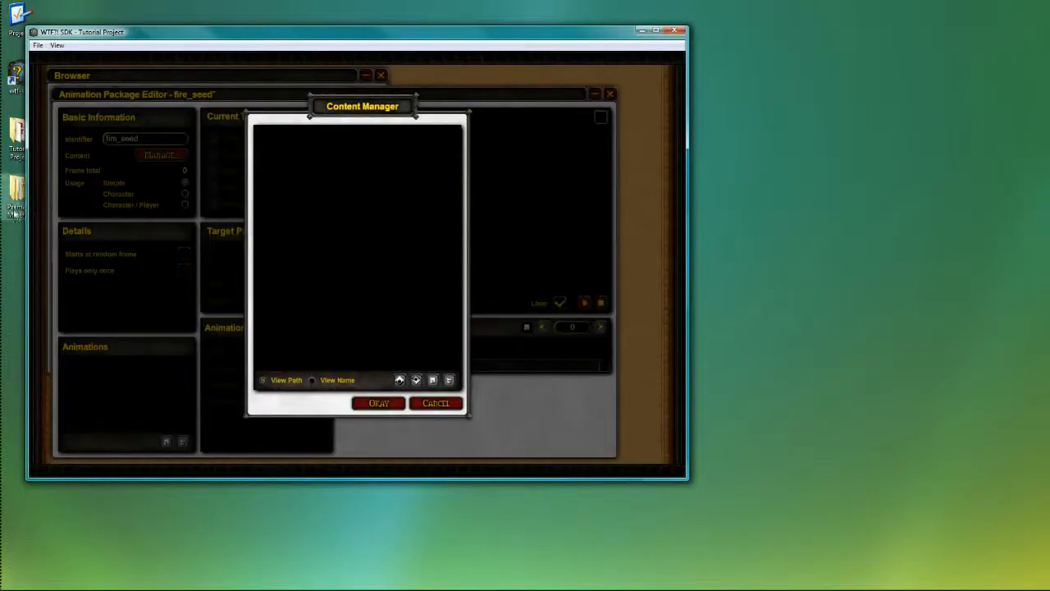
click(18, 131)
double_click(18, 131)
drag(283, 37, 811, 64)
double_click(759, 152)
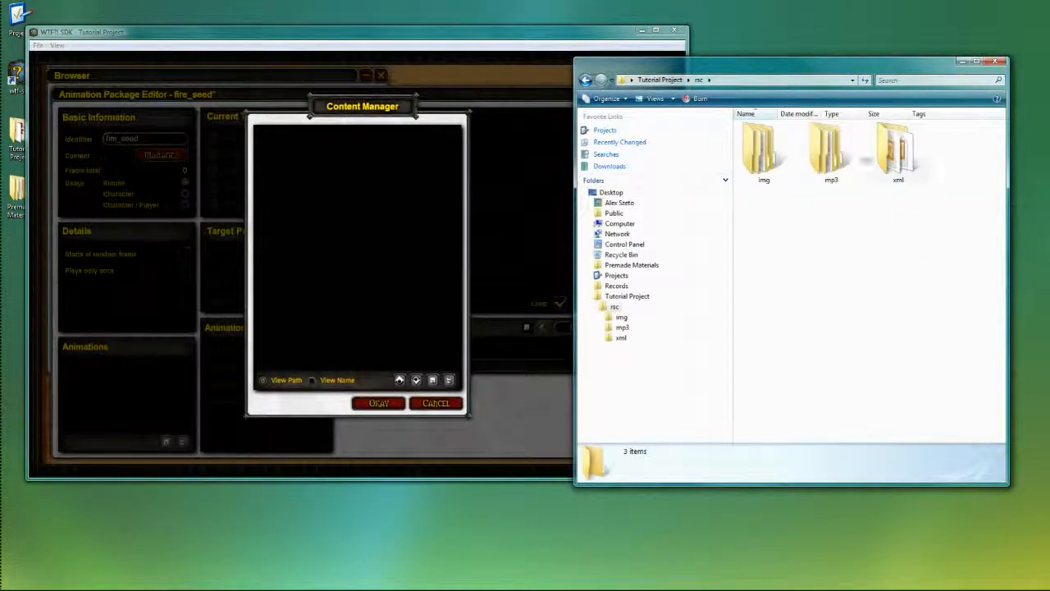
double_click(763, 152)
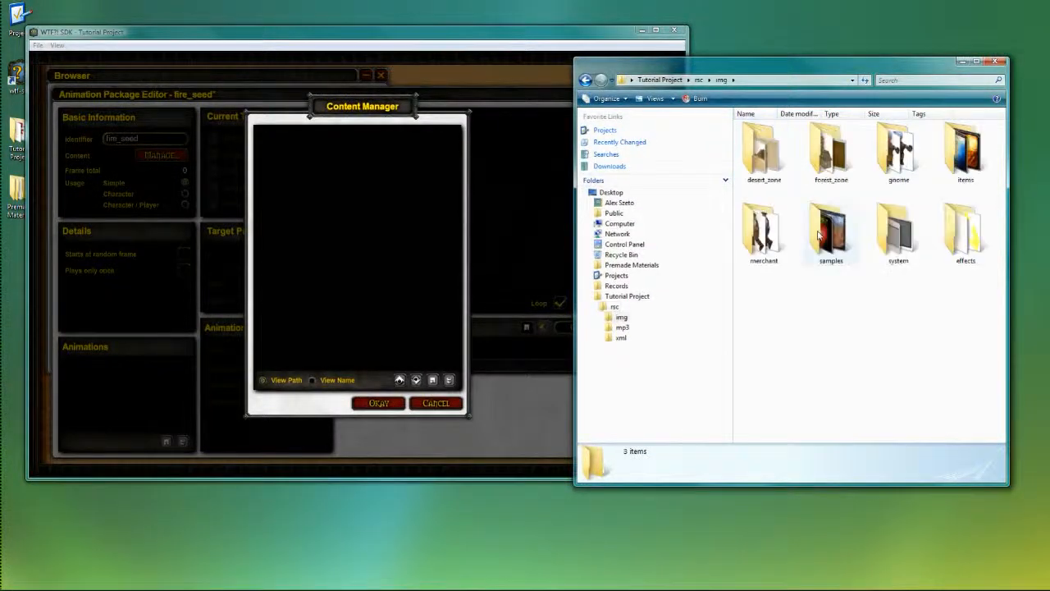
double_click(965, 242)
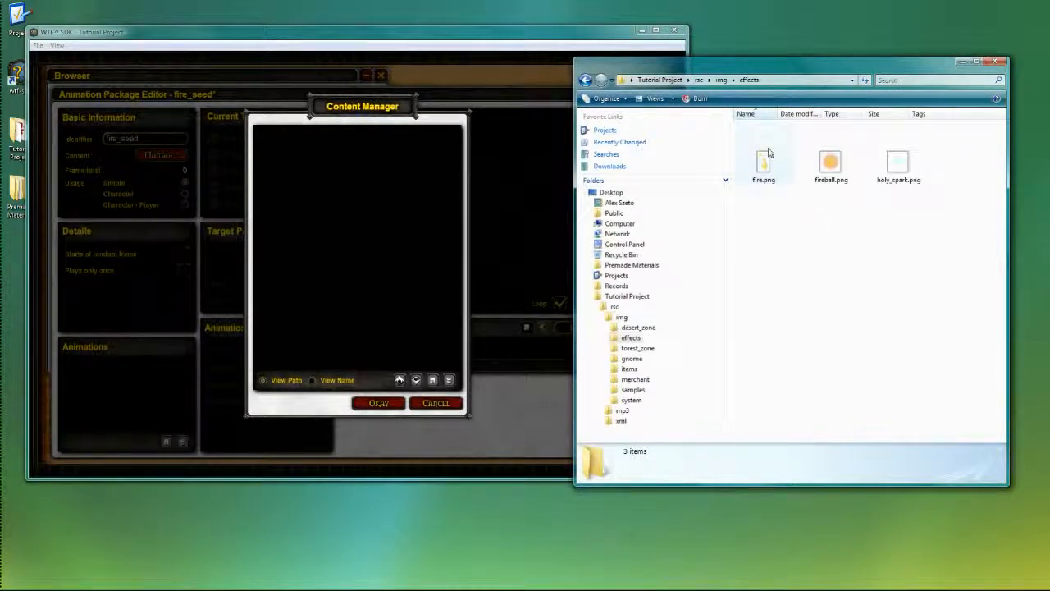
Step: Import fire.png as the fire_seed package's content, save the package and close its editor
drag(763, 164, 414, 254)
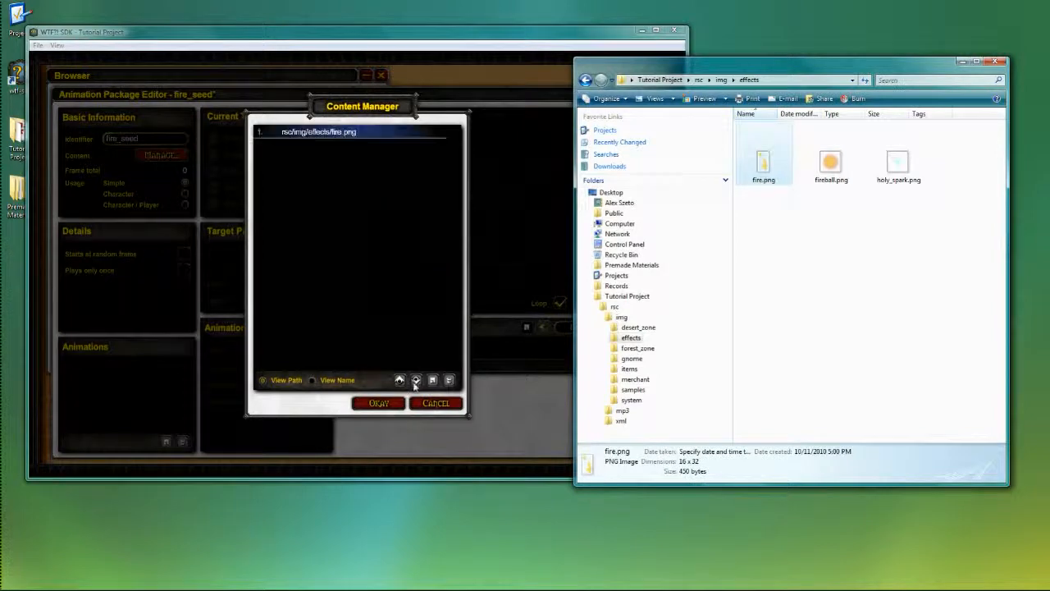
click(378, 406)
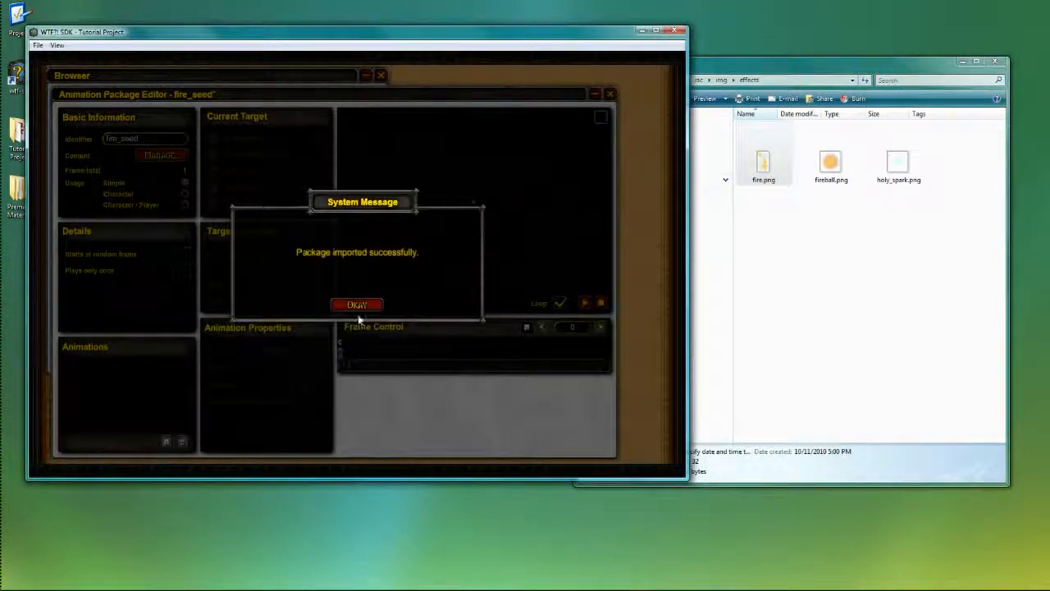
click(375, 304)
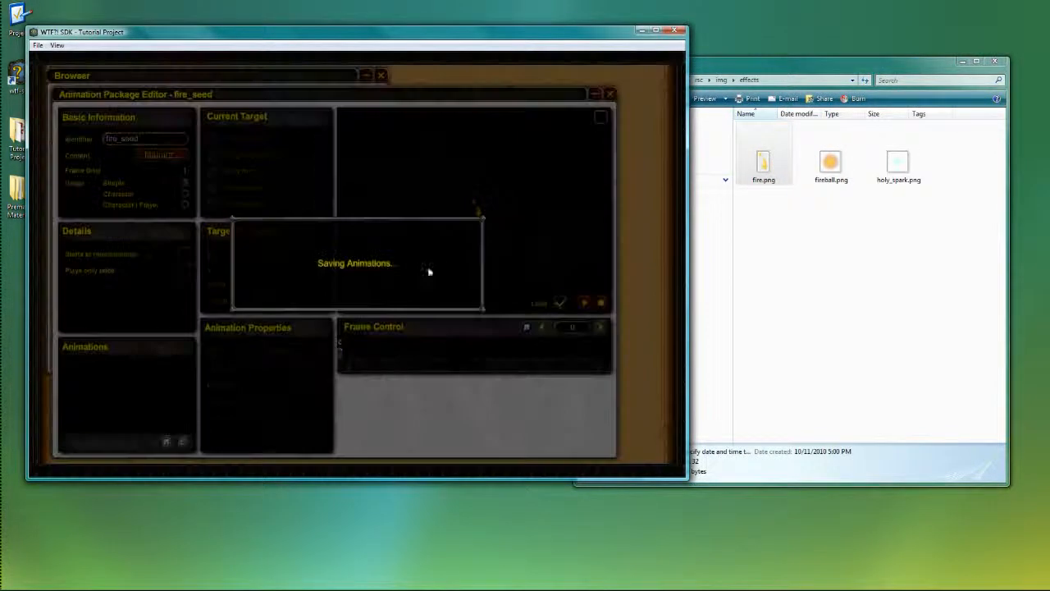
click(377, 308)
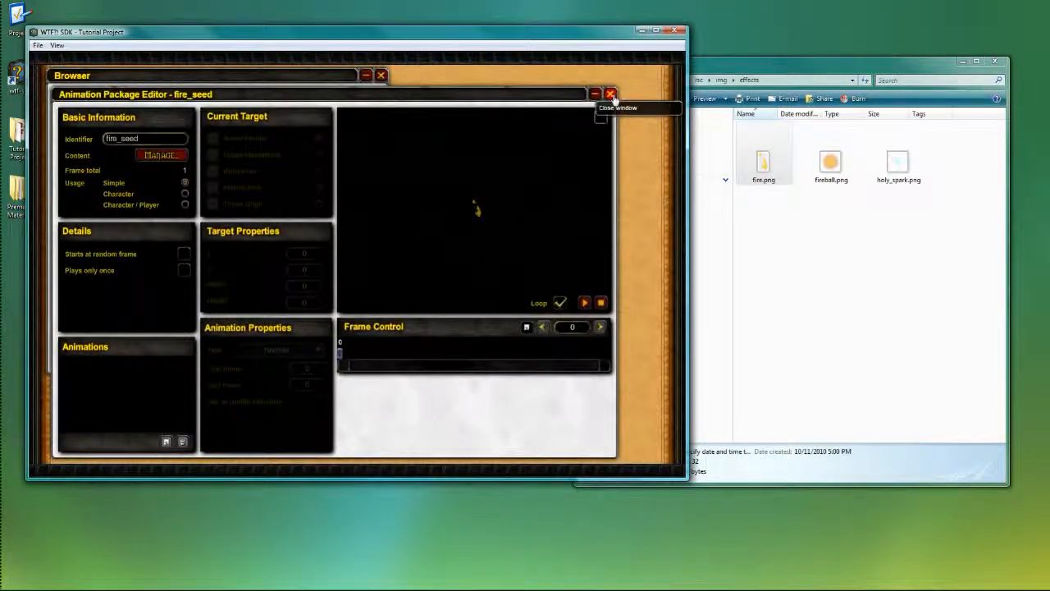
click(596, 94)
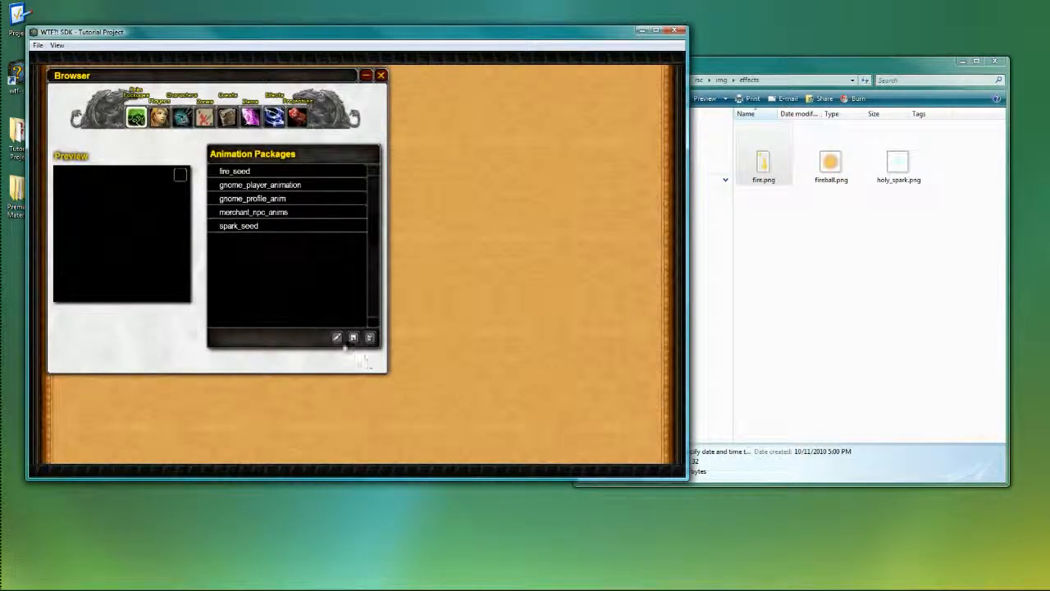
Step: Create another animation package with the identifier fire_proejctile
click(337, 337)
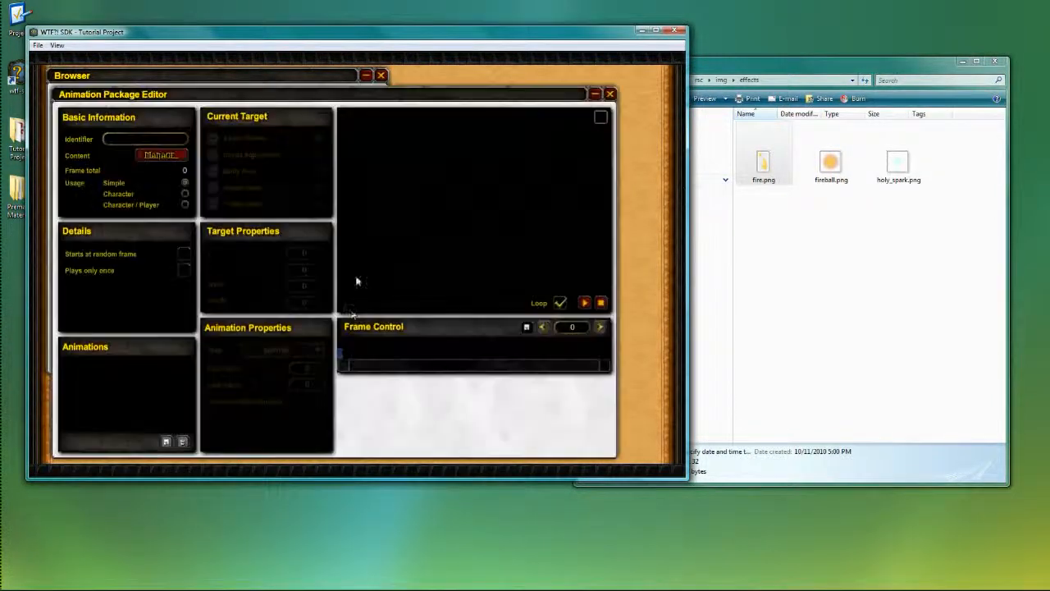
click(125, 137)
text(fire_projectile)
key(Return)
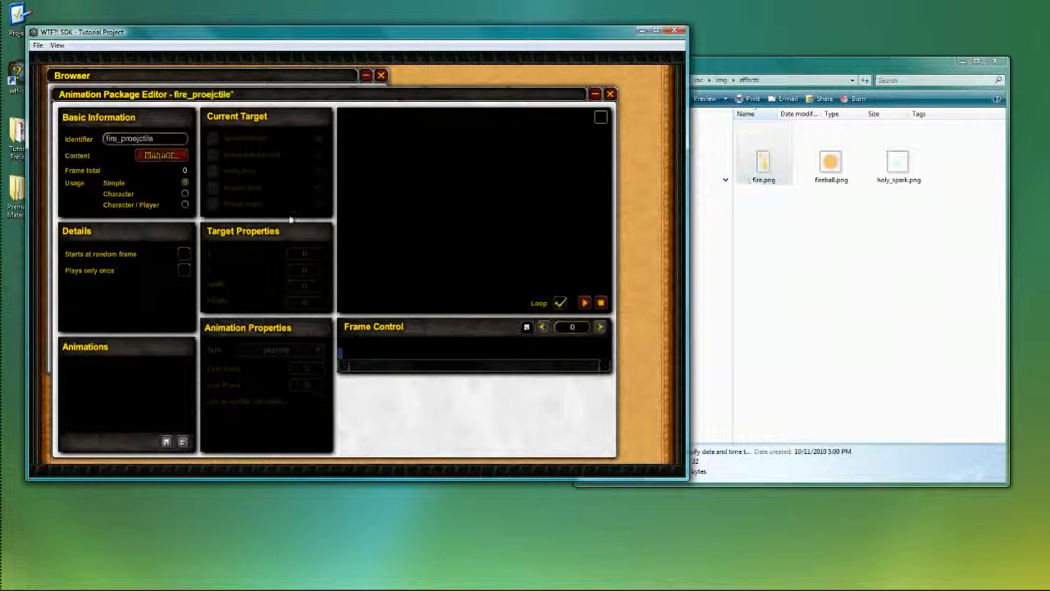
Step: Import fireball.png as the fire_proejctile package's content, save the package and close its editor
click(160, 155)
drag(830, 164, 328, 258)
click(356, 403)
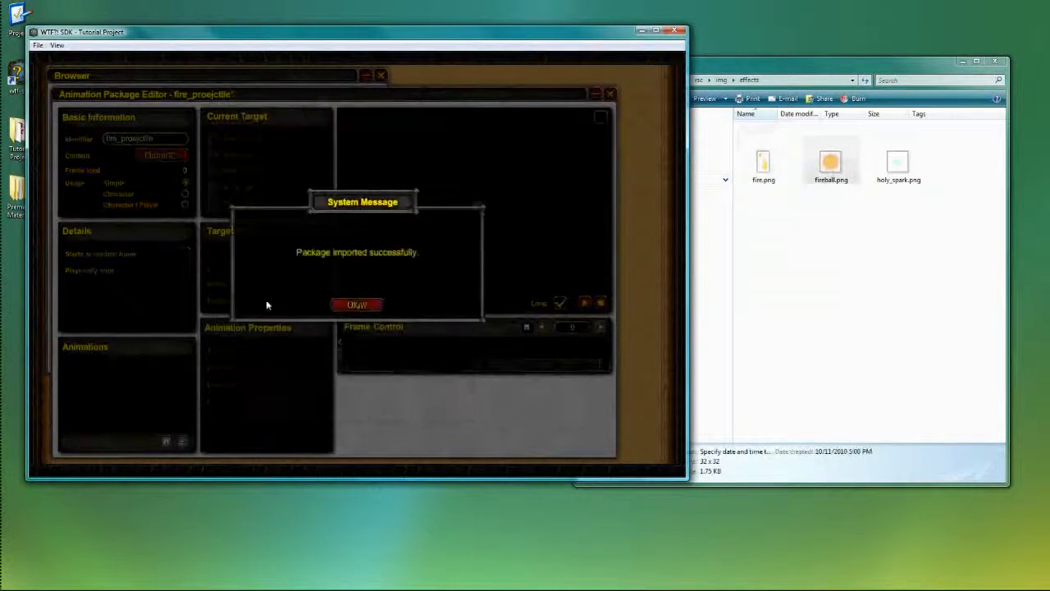
click(343, 305)
click(347, 304)
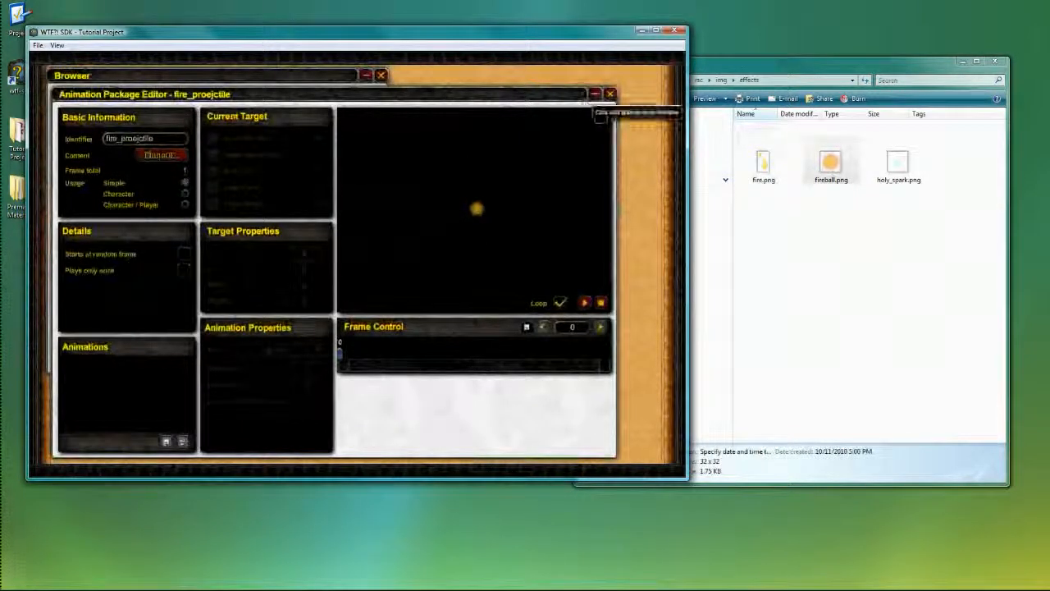
click(612, 94)
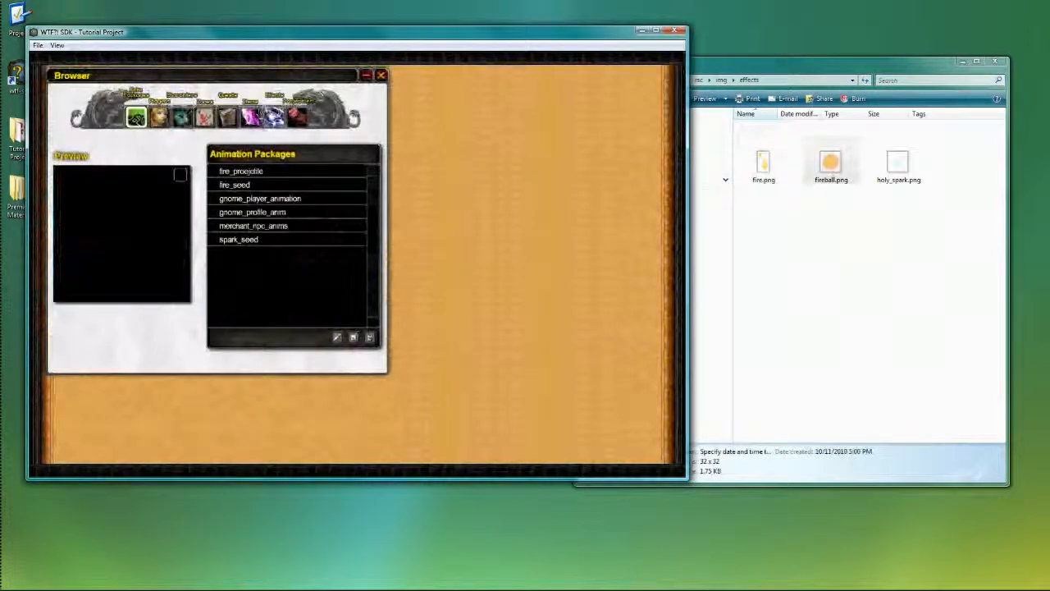
Step: Create a new particle effect named fire_explosion
click(274, 116)
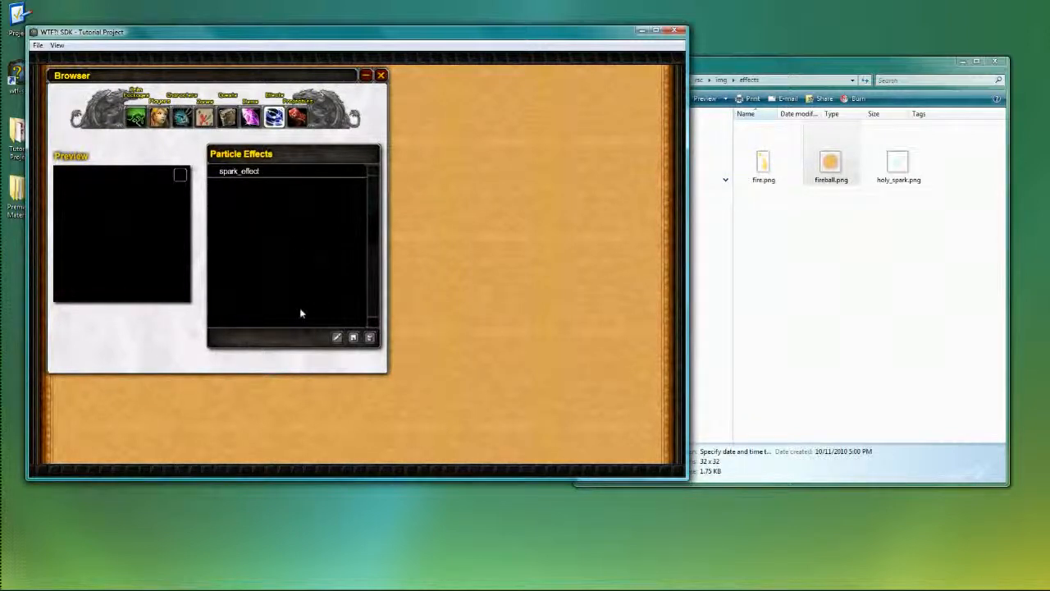
click(353, 337)
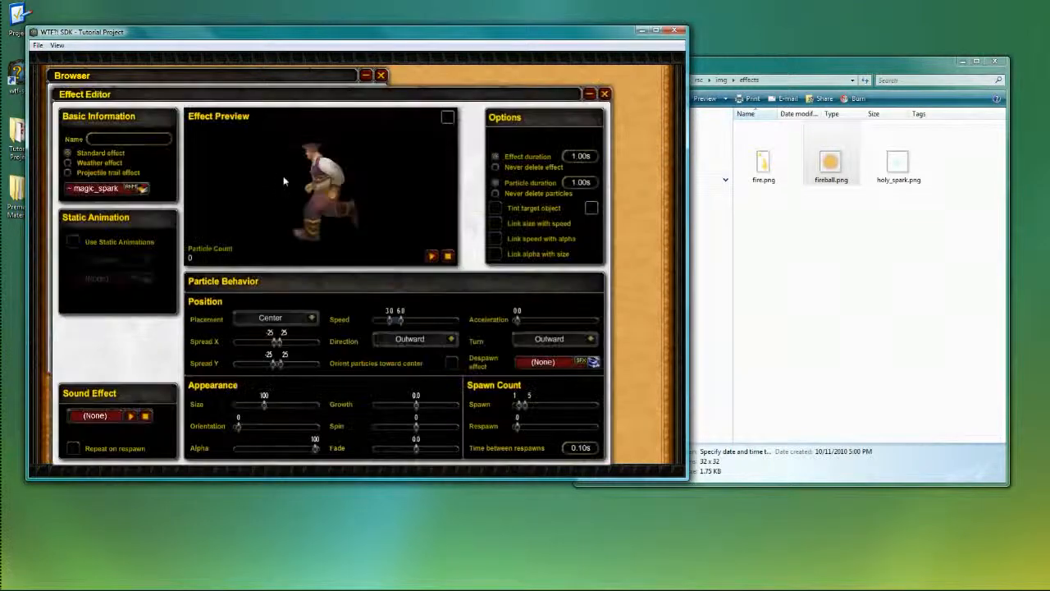
drag(209, 94, 224, 84)
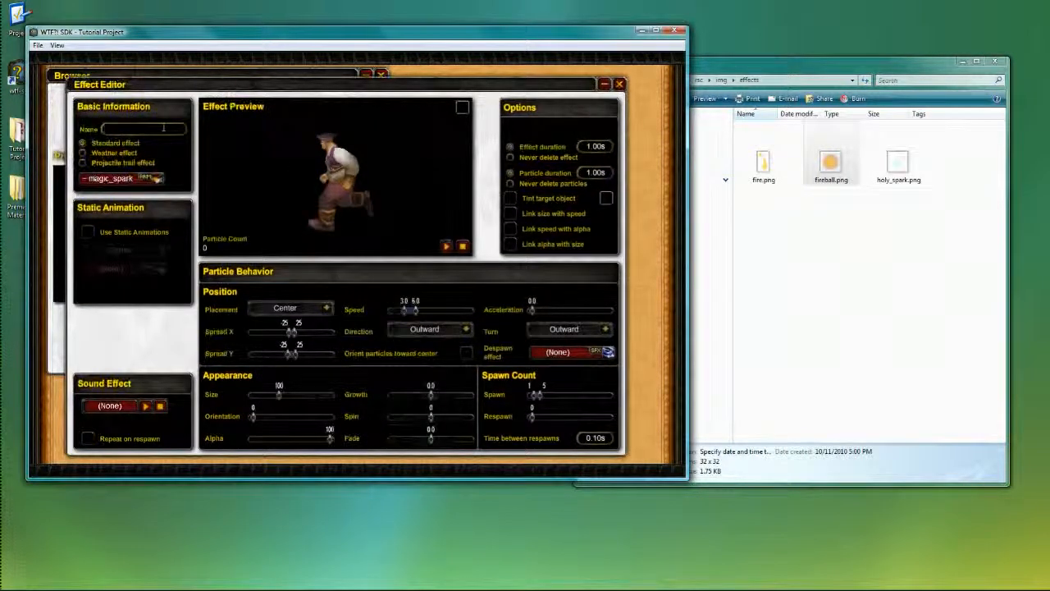
click(163, 128)
text(fire_explosion)
key(Return)
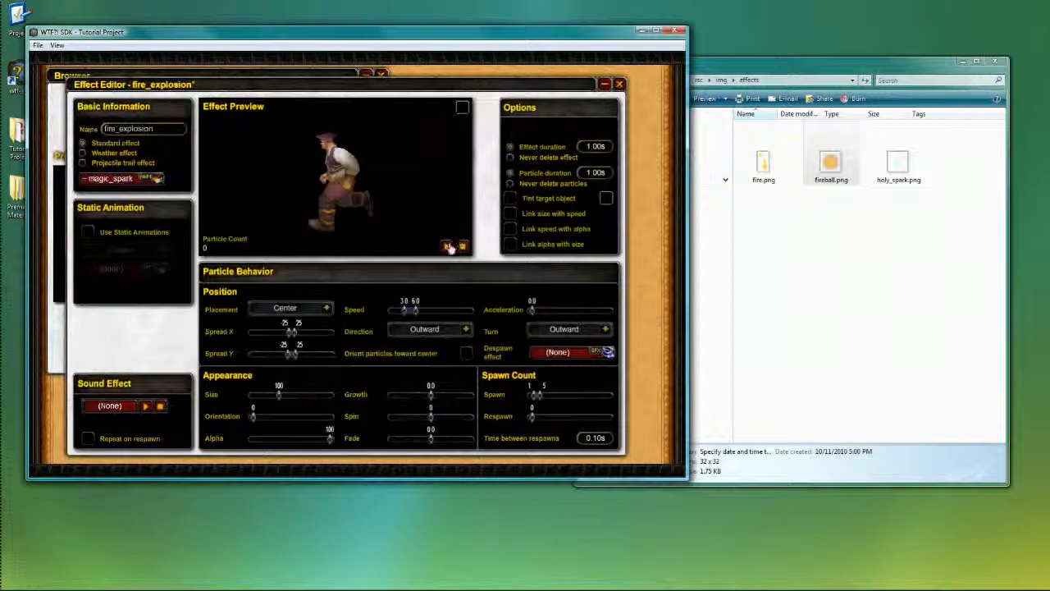
Step: Assign the fire_seed package as the particle animation of the fire_explosion effect
click(146, 179)
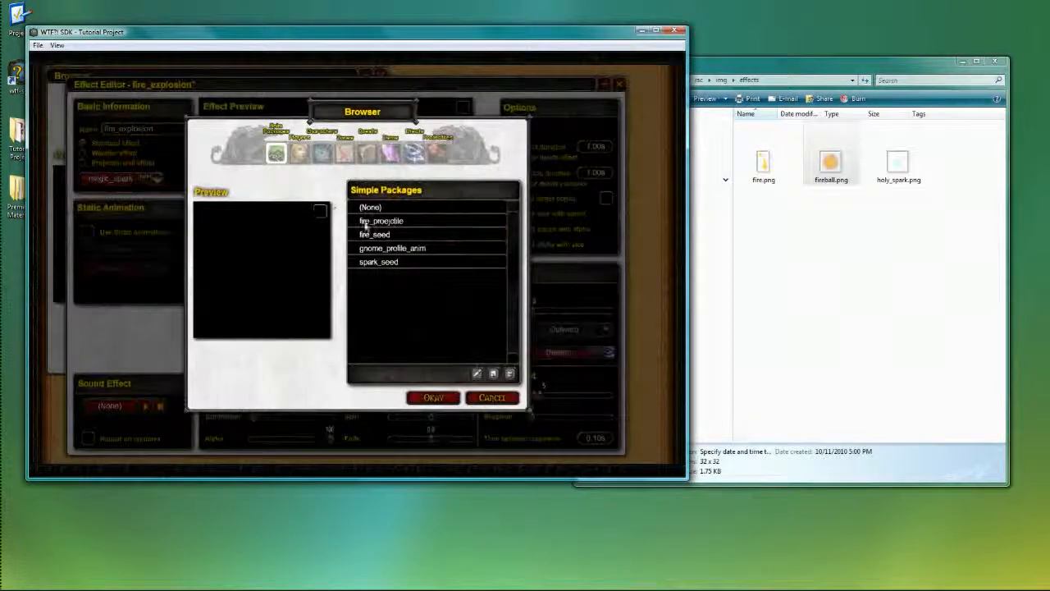
click(393, 224)
click(399, 235)
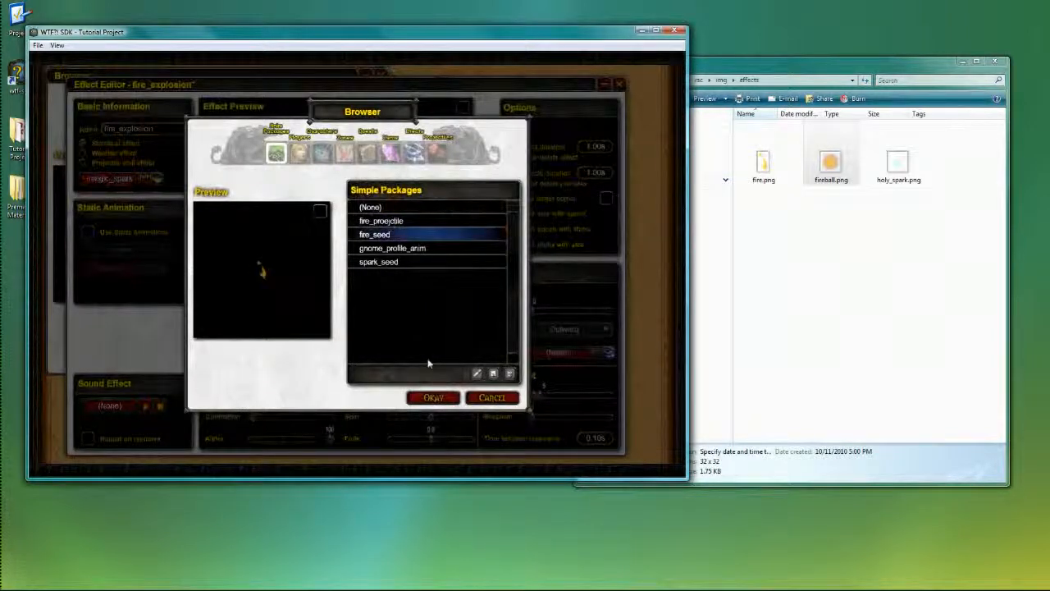
click(434, 398)
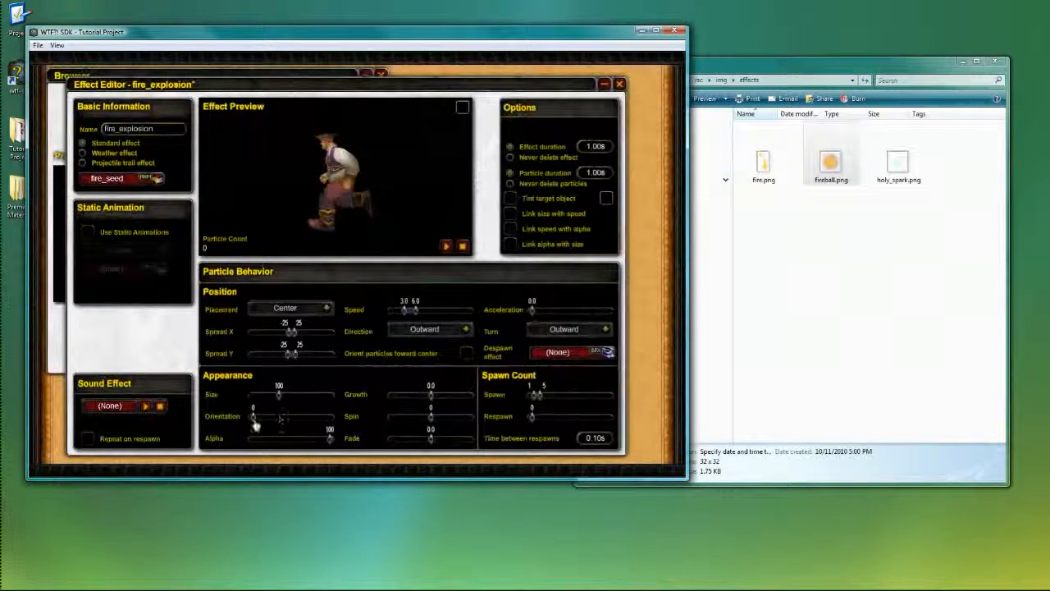
Step: Set the particle orientation range to 0–360, preview the effect, and set the spin range to 10–31
click(446, 248)
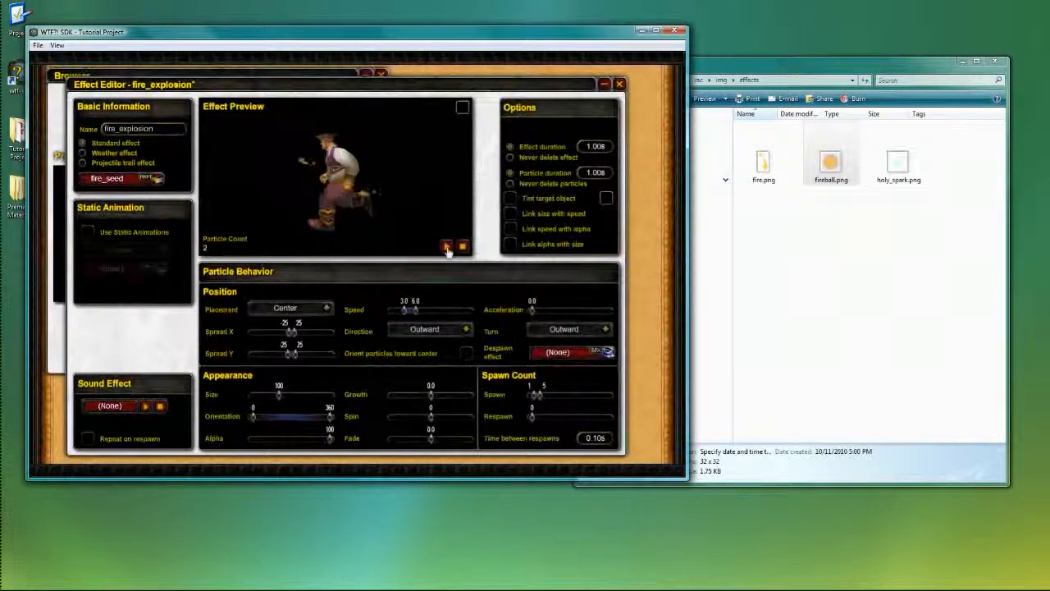
drag(431, 416, 444, 416)
drag(430, 416, 435, 416)
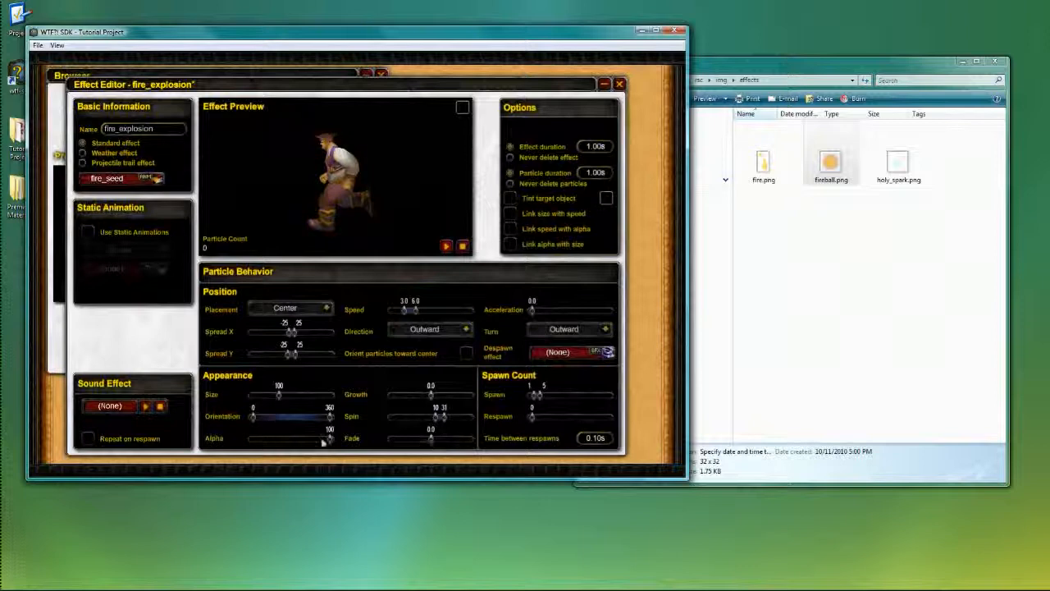
Step: Set the spawn count range to 3–9 and the fade to -6.6, and preview the explosion
drag(540, 399, 534, 405)
drag(431, 438, 419, 438)
click(445, 247)
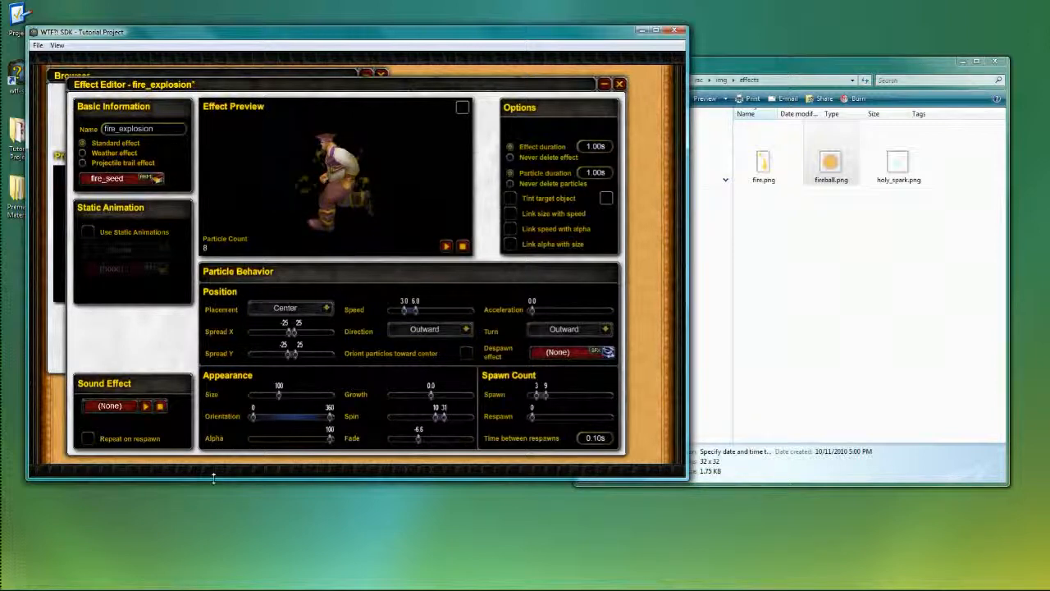
Step: Set the particle size range to 118–183, checking the explosion in the preview
drag(280, 400, 305, 396)
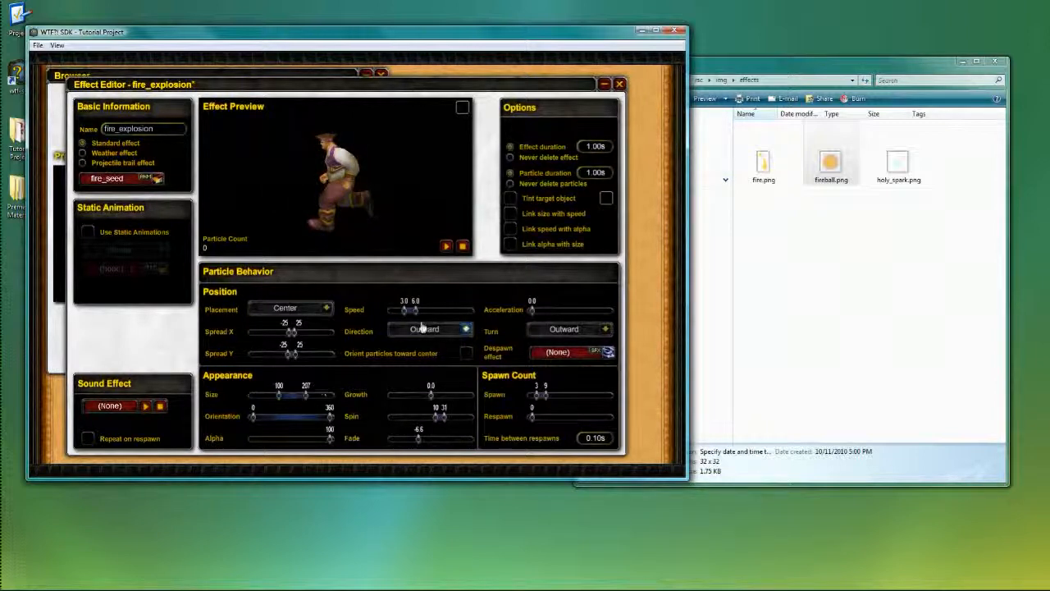
click(446, 245)
drag(306, 397, 285, 394)
click(446, 246)
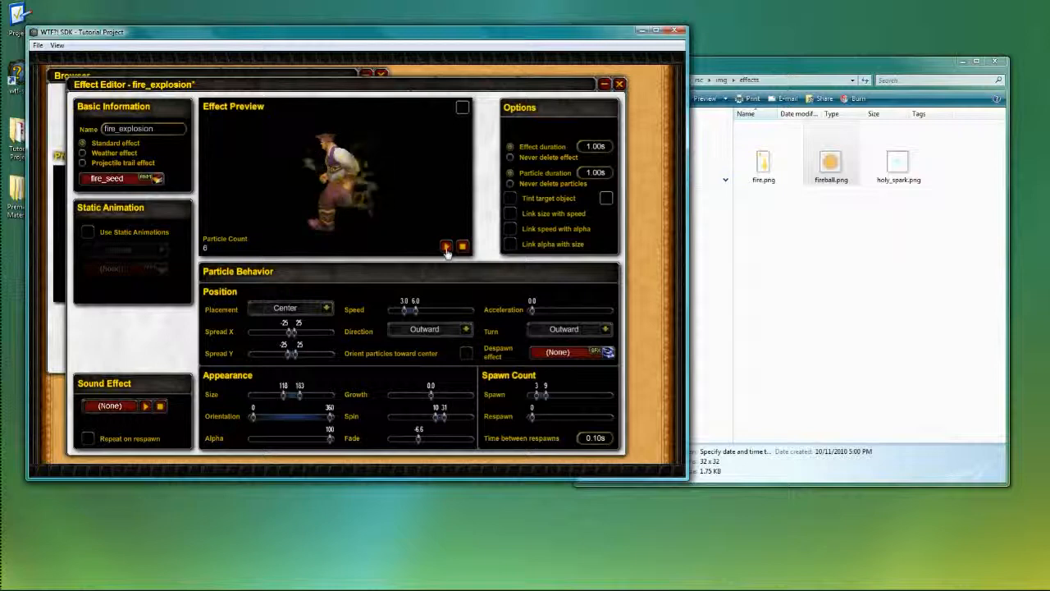
Step: Set growth to -2.4, spread X to -59–56 and spread Y to -49–36, previewing the explosion
drag(431, 395, 426, 394)
click(445, 247)
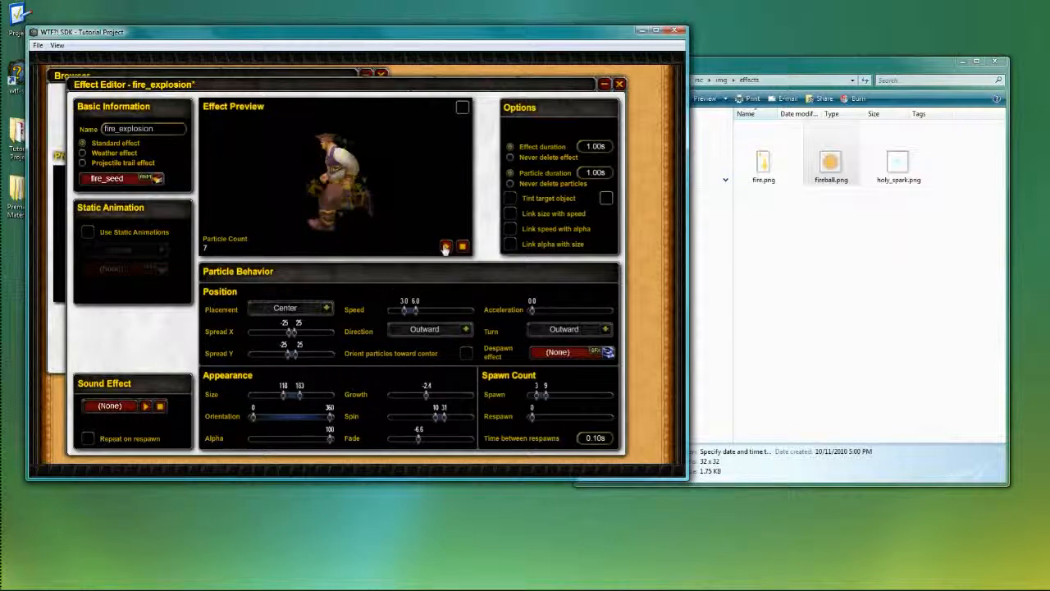
drag(287, 331, 287, 360)
click(445, 247)
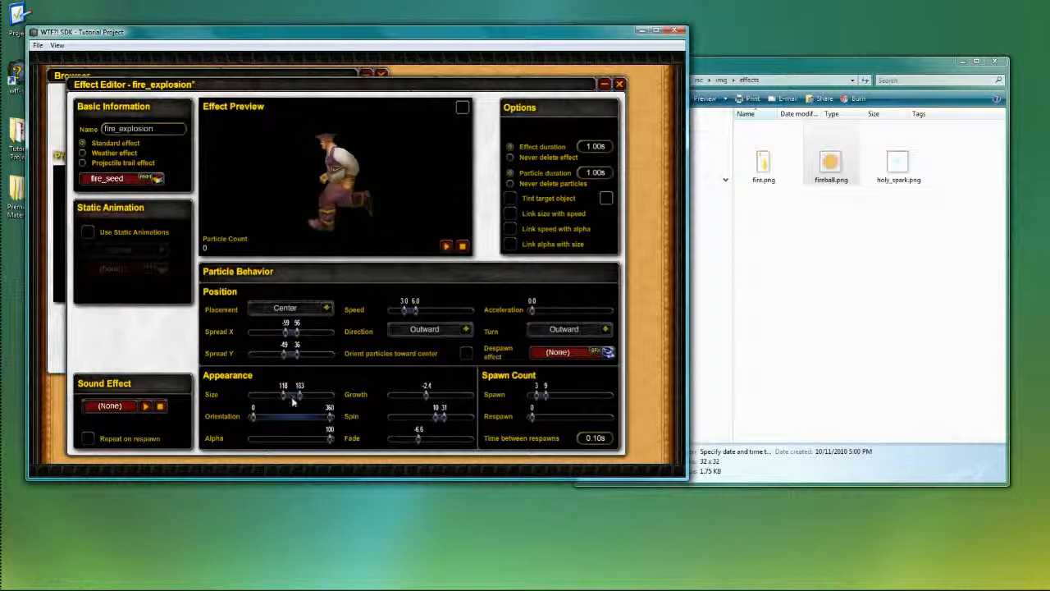
Step: Fine-tune the minimum particle size using the preview, and save the fire_explosion effect
drag(283, 395, 276, 396)
click(445, 245)
drag(275, 396, 282, 396)
click(444, 246)
key(ctrl+s)
key(Return)
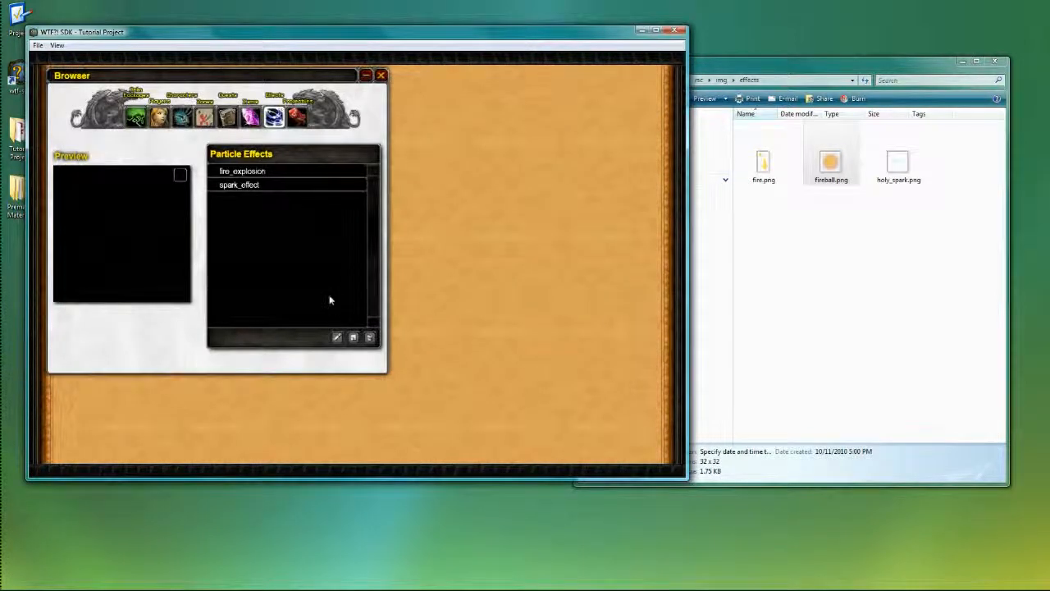
Step: Create a second particle effect named fire_trail
click(353, 338)
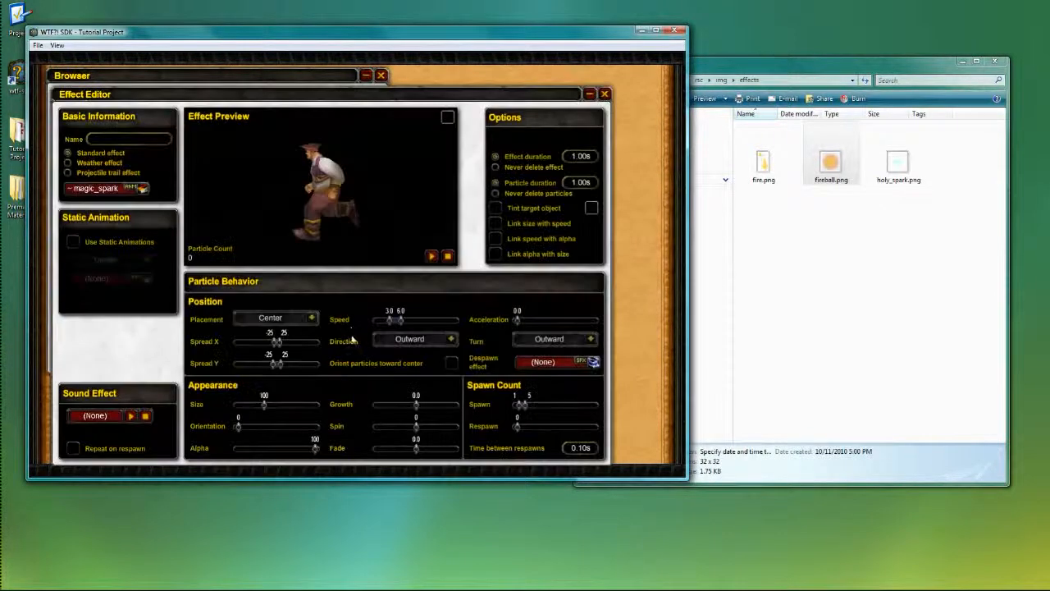
drag(273, 96, 295, 83)
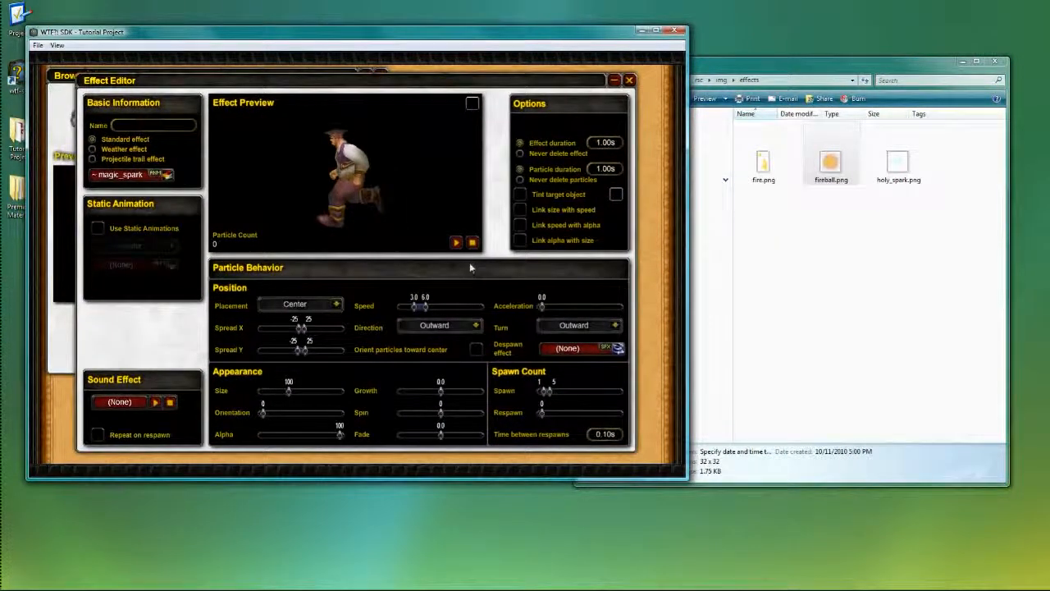
click(123, 125)
text(fire_trail)
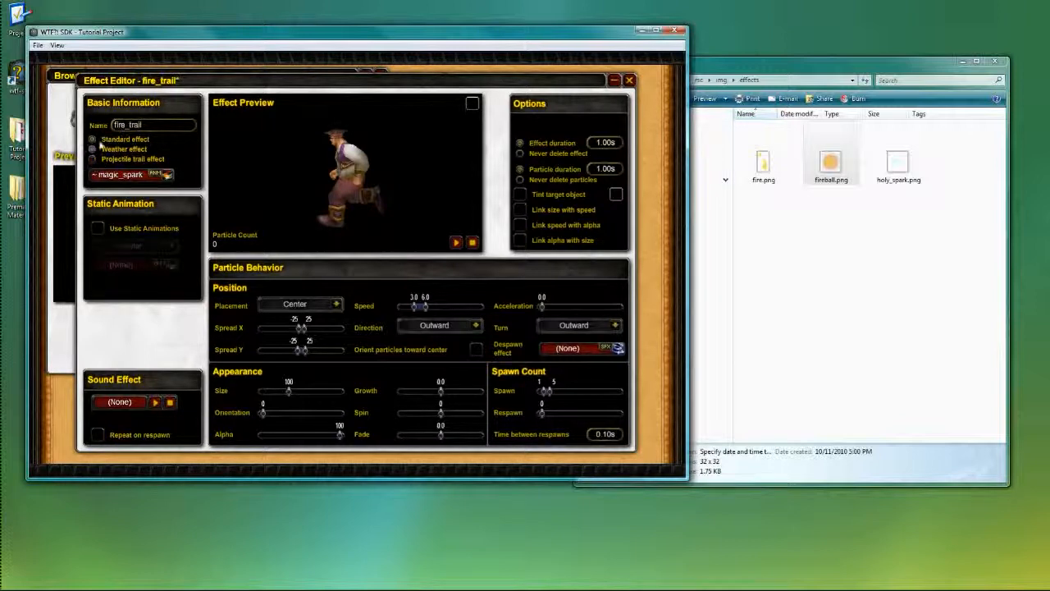
Step: Make fire_trail a projectile trail effect, assign the fire_seed package as its particle animation, and preview the trail
click(156, 174)
click(420, 234)
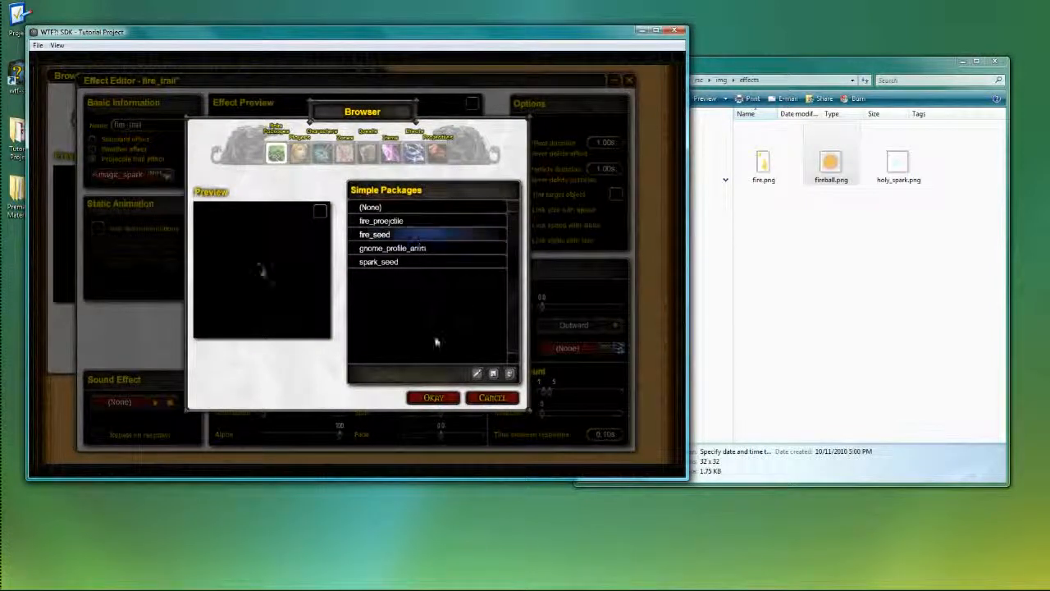
click(434, 398)
click(456, 244)
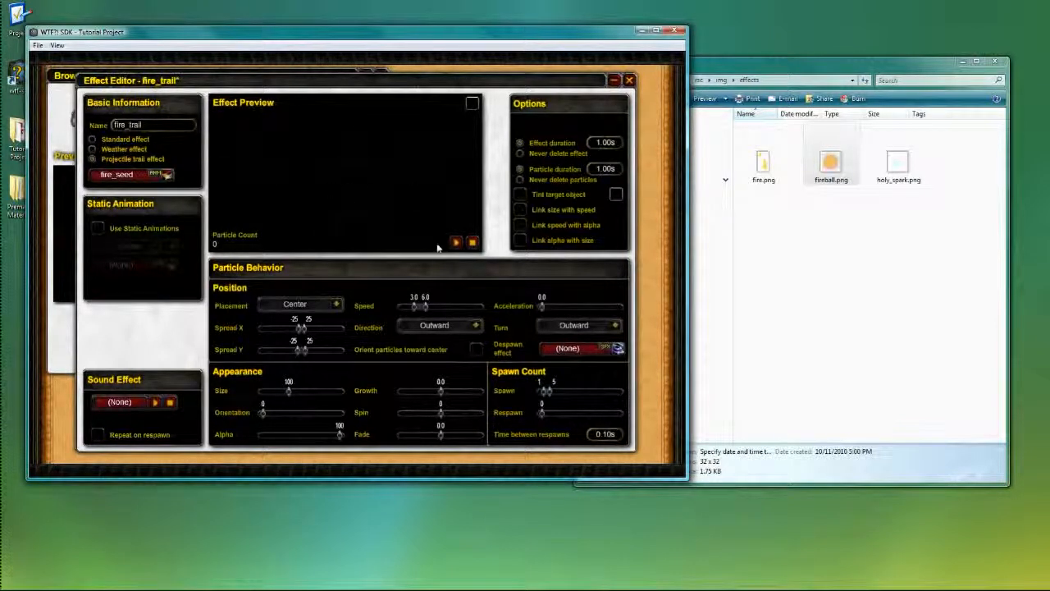
click(454, 245)
click(457, 242)
click(455, 243)
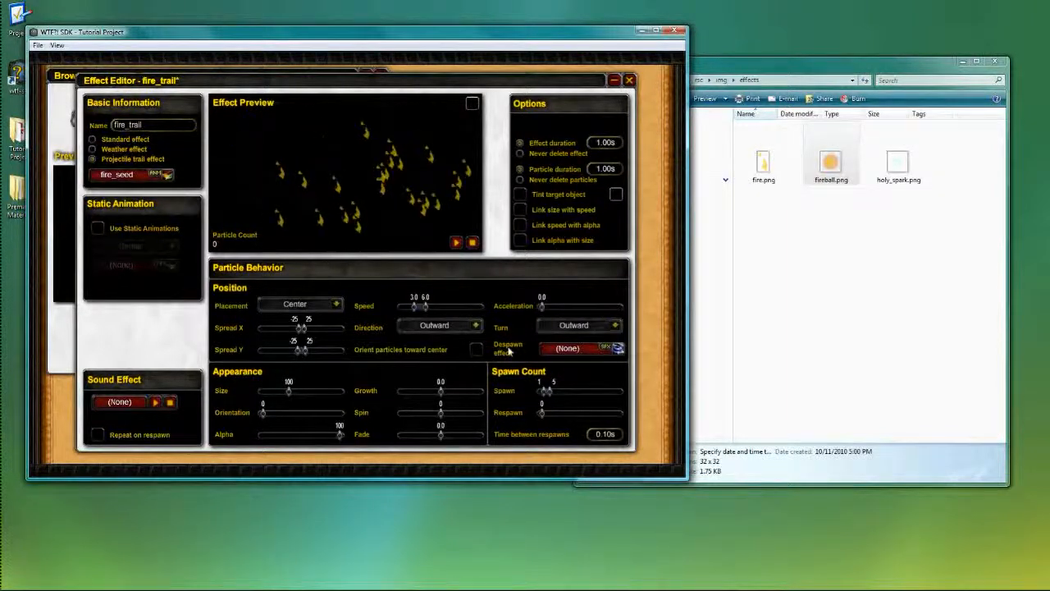
Step: Set fire_trail's spawn count to 1–2 and particle speed to 0.7–1.8, previewing the trail
drag(544, 394, 547, 398)
click(456, 243)
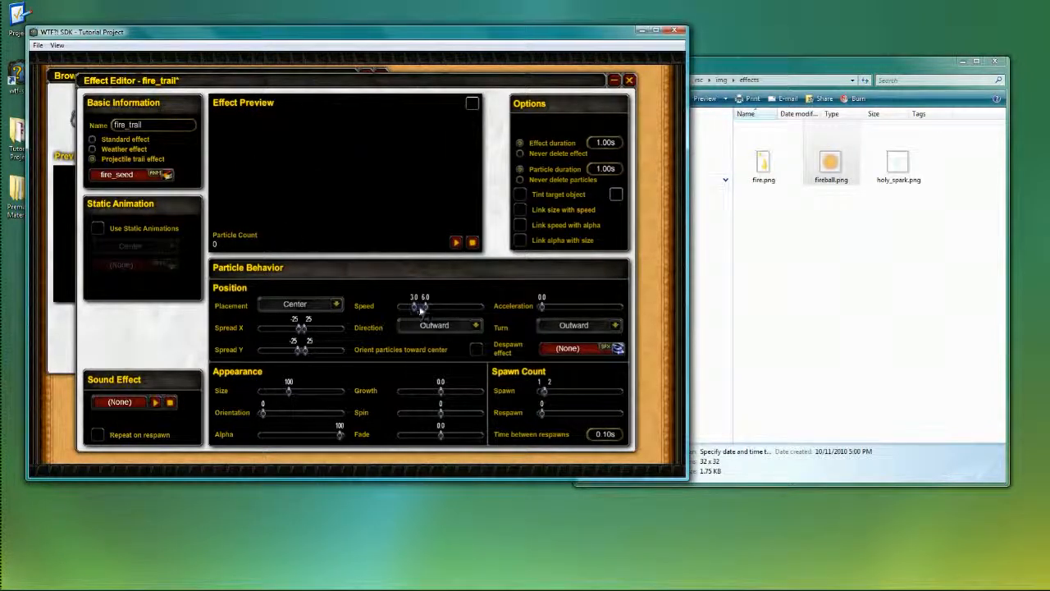
drag(413, 306, 411, 315)
click(457, 243)
Step: Set the trail particles' alpha to 63–75 and fade to -6.7–-4.1, previewing the result
drag(337, 438, 320, 435)
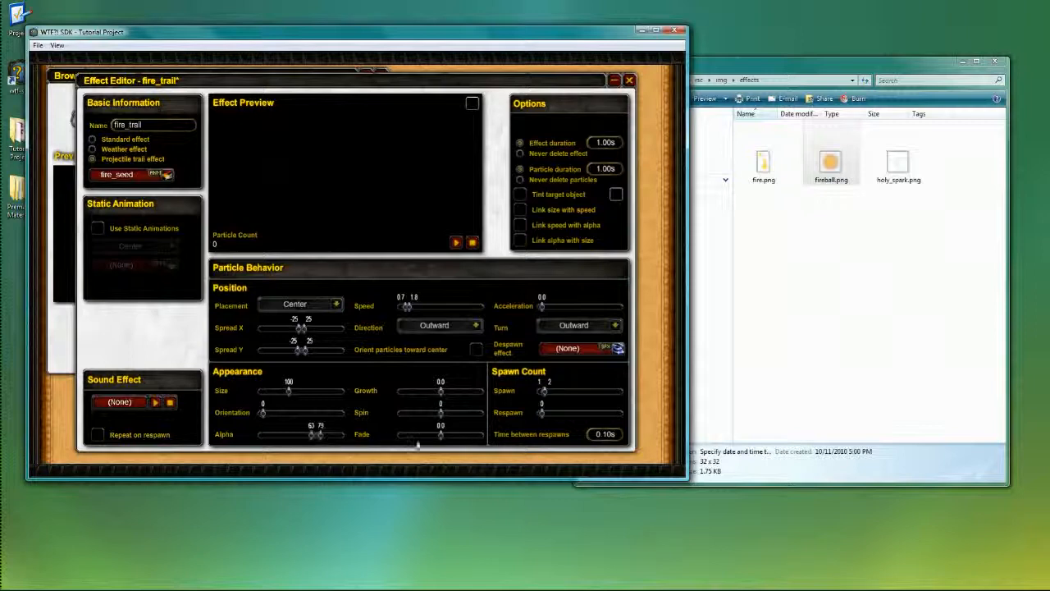
mouse_move(439, 441)
mouse_down()
mouse_move(413, 447)
mouse_move(424, 438)
mouse_up()
click(456, 243)
drag(412, 439, 427, 437)
click(454, 242)
Step: Set the particle orientation range to 0–360, preview the trail, and save and close the fire_trail effect
drag(263, 413, 339, 413)
click(455, 243)
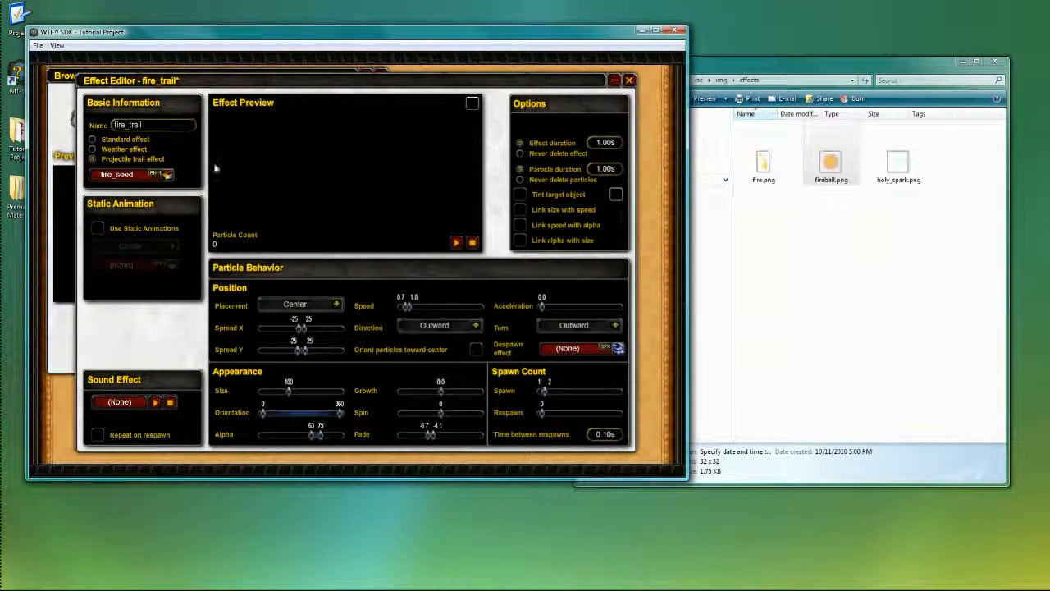
key(ctrl+s)
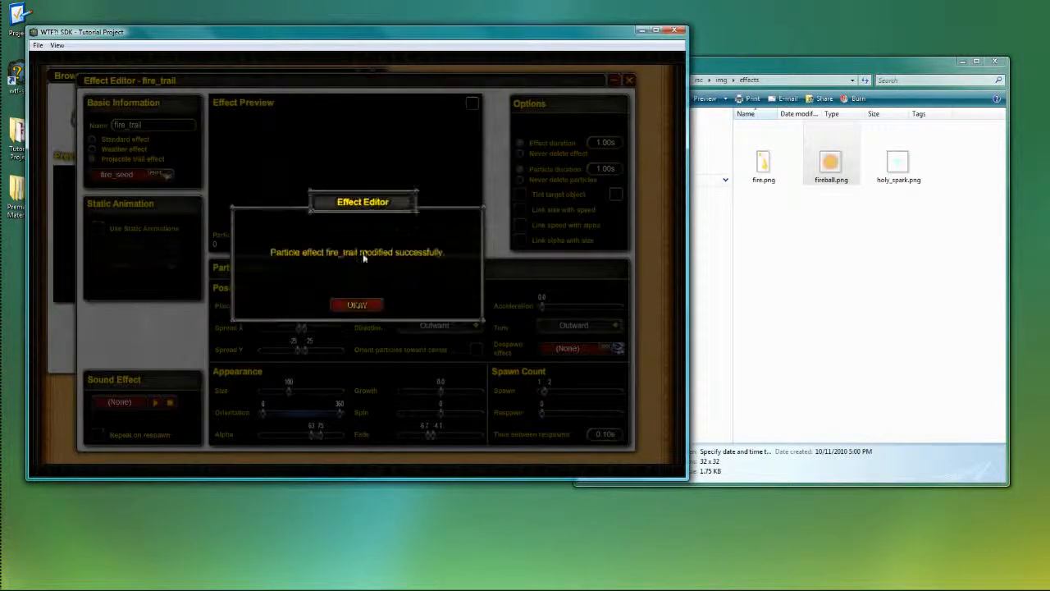
click(349, 303)
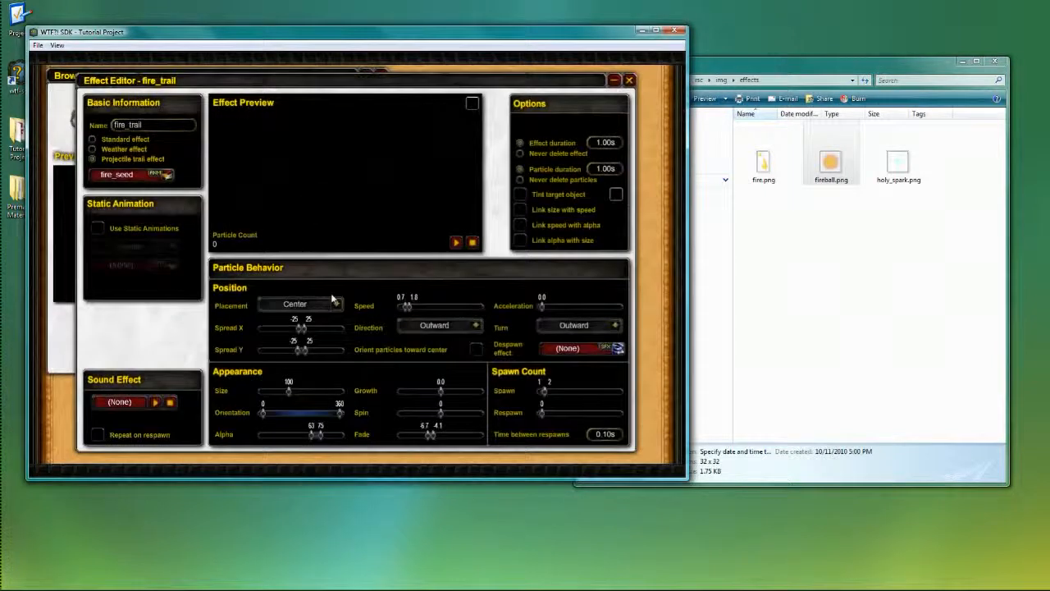
click(629, 81)
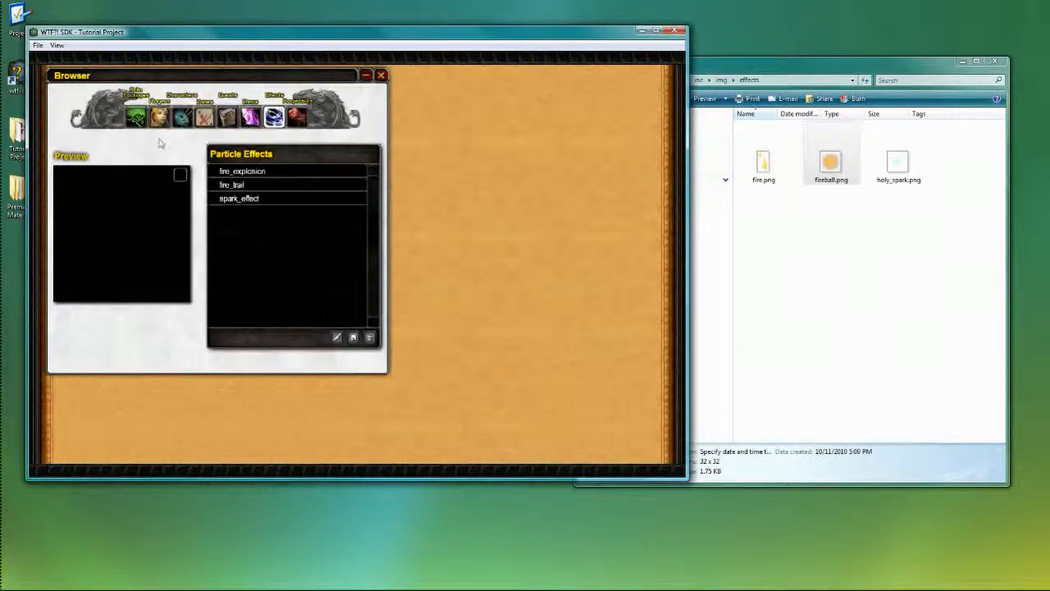
Step: Create a normal projectile named fireball with damage 10–20, and move the preview barrel farther from the character
click(296, 116)
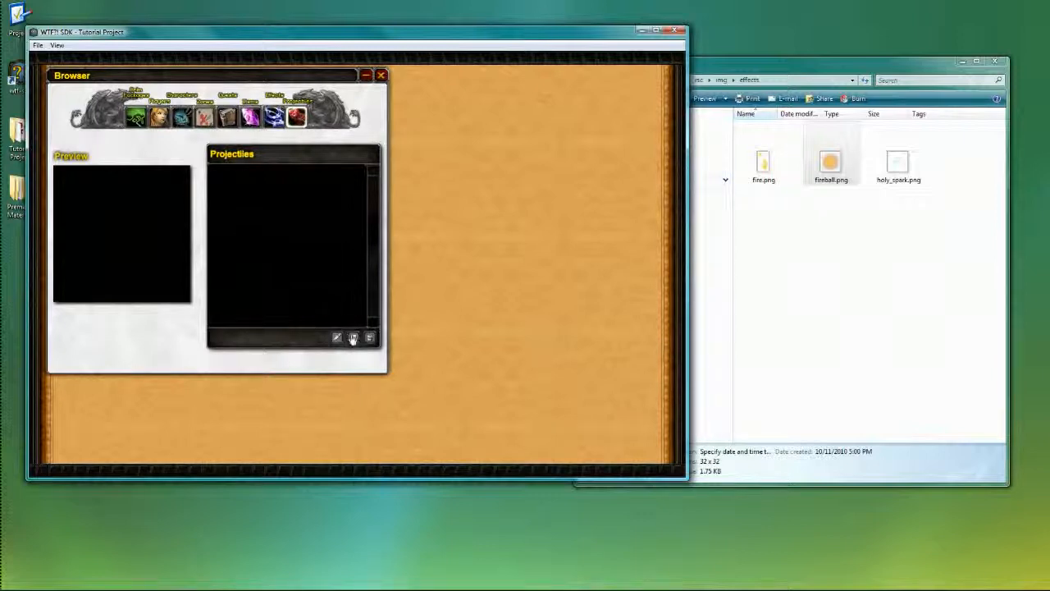
click(353, 338)
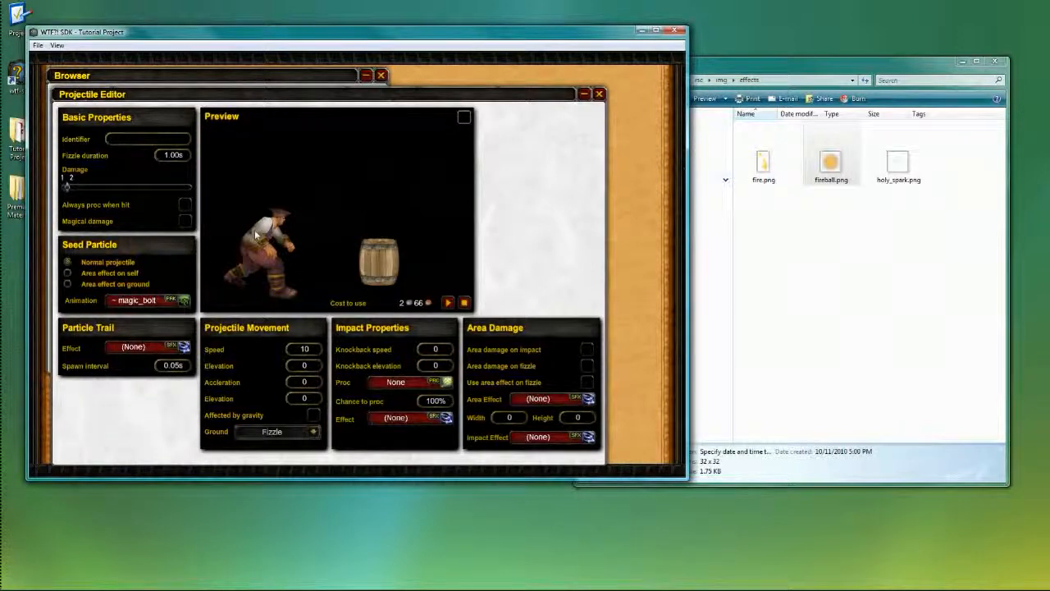
key(Return)
mouse_move(68, 188)
mouse_down()
mouse_move(83, 188)
mouse_move(69, 188)
mouse_up()
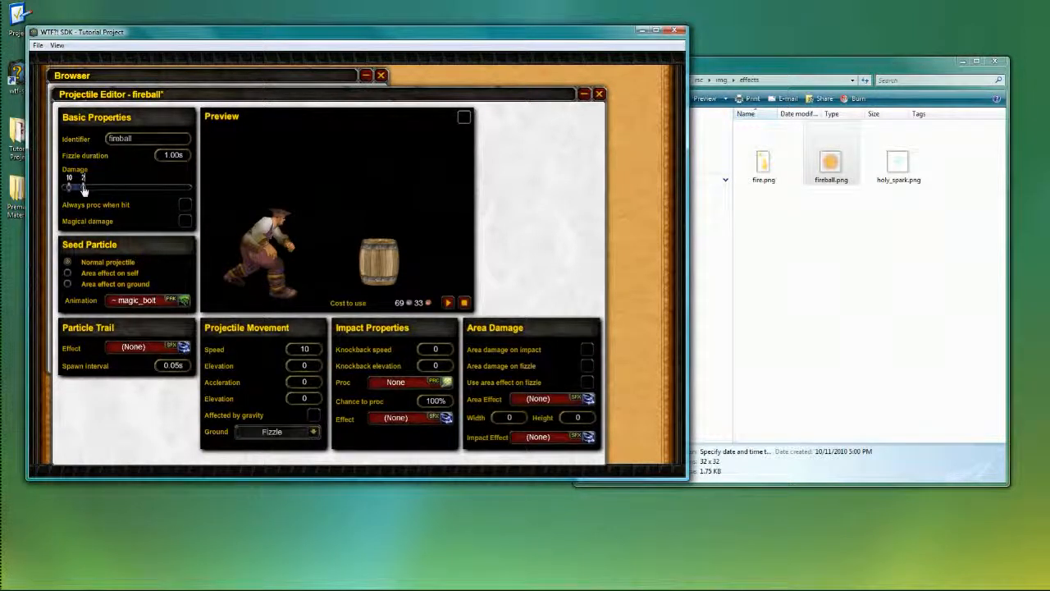
drag(83, 190, 70, 187)
click(85, 262)
drag(364, 279, 403, 271)
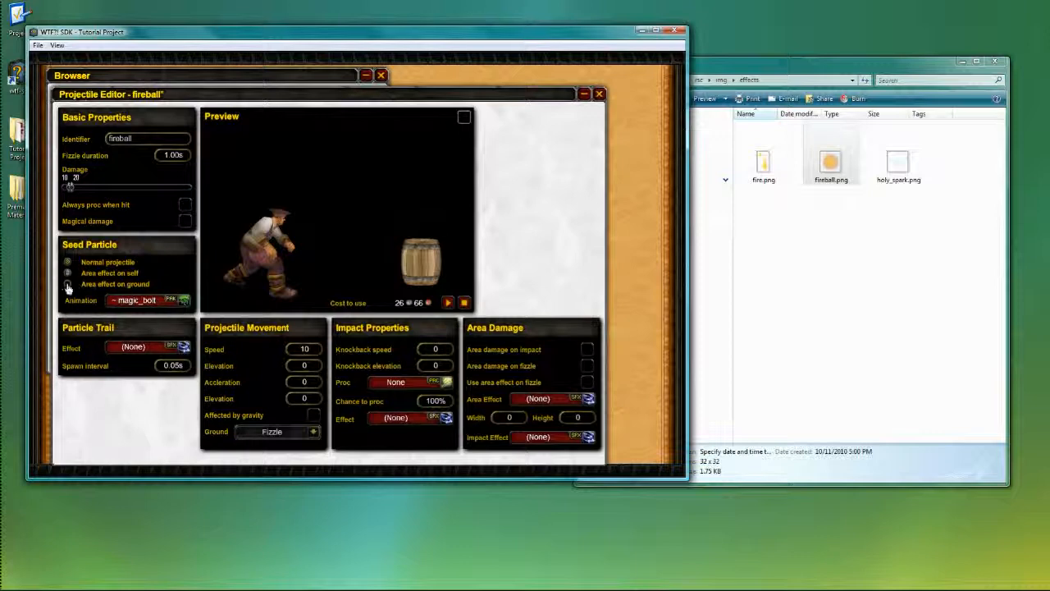
Step: Assign fire_proejctile as the fireball's seed animation and fire_trail as its particle trail effect
click(148, 301)
click(404, 221)
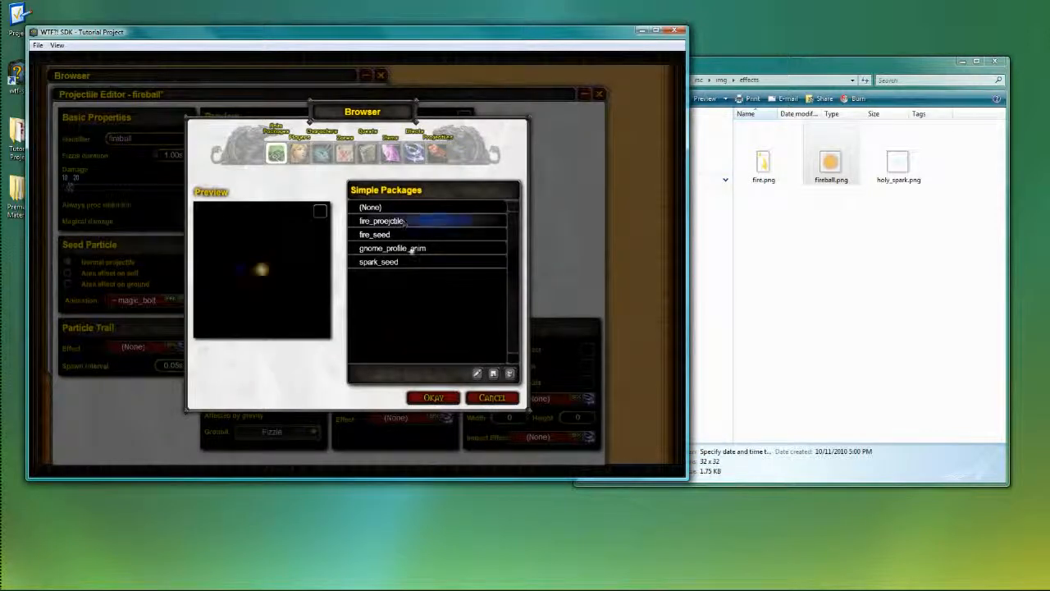
click(433, 398)
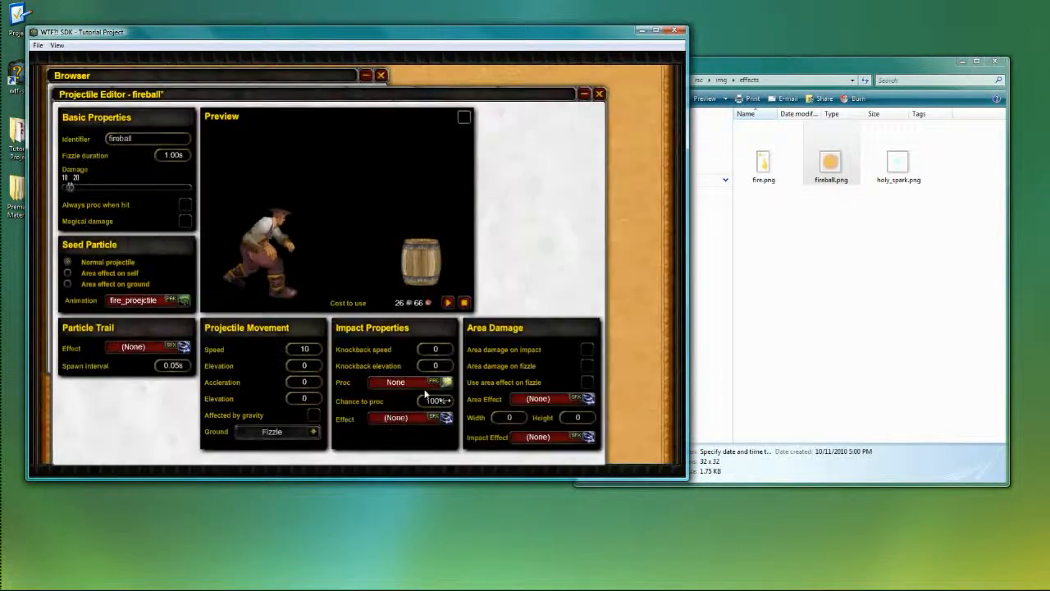
click(152, 353)
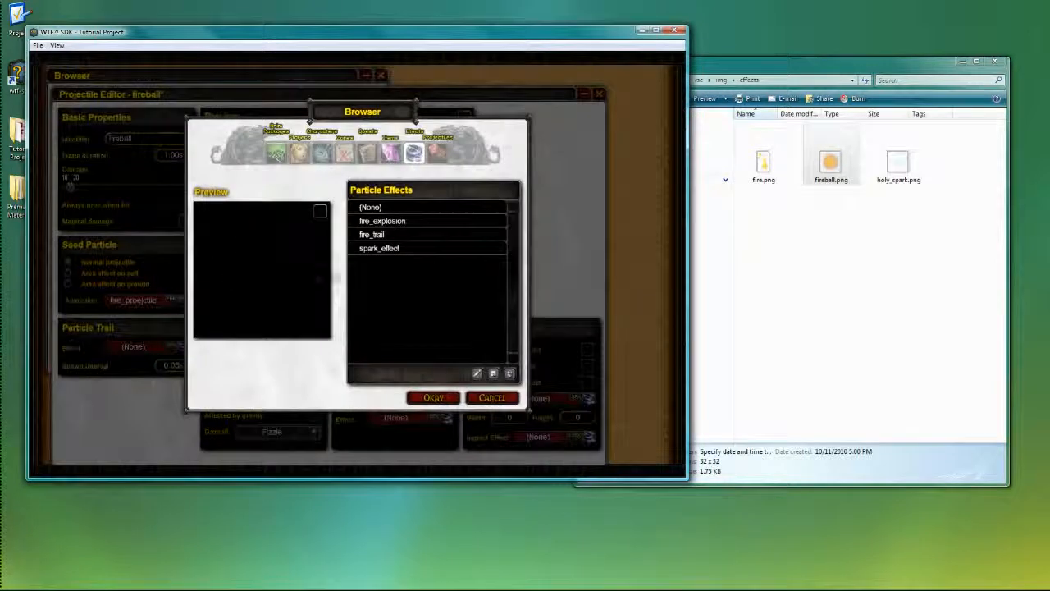
click(403, 235)
click(434, 398)
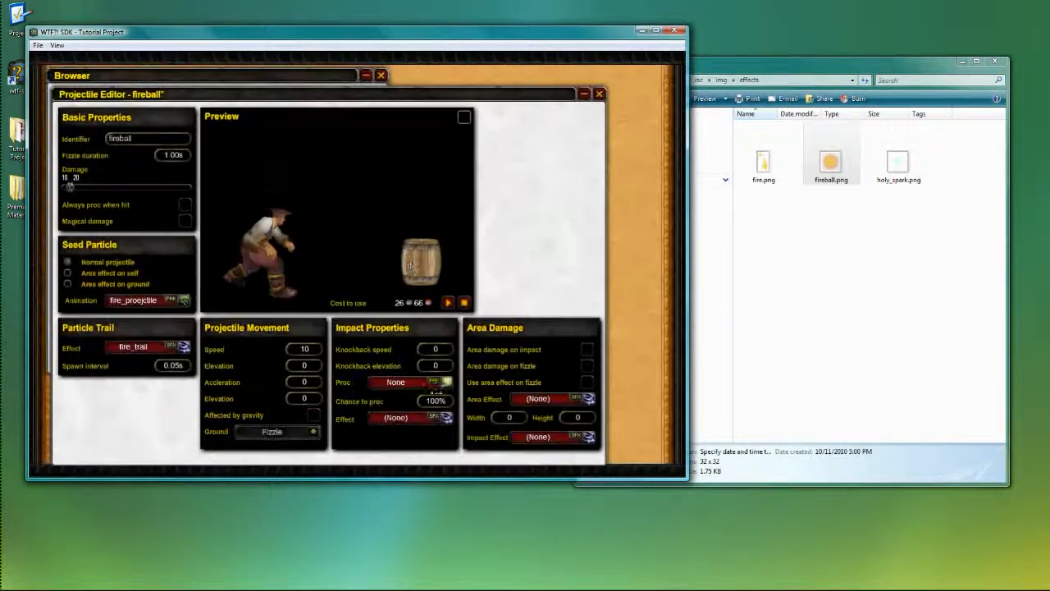
Step: Preview the fireball's flight toward the barrel several times, and set the projectile speed to 15
click(447, 304)
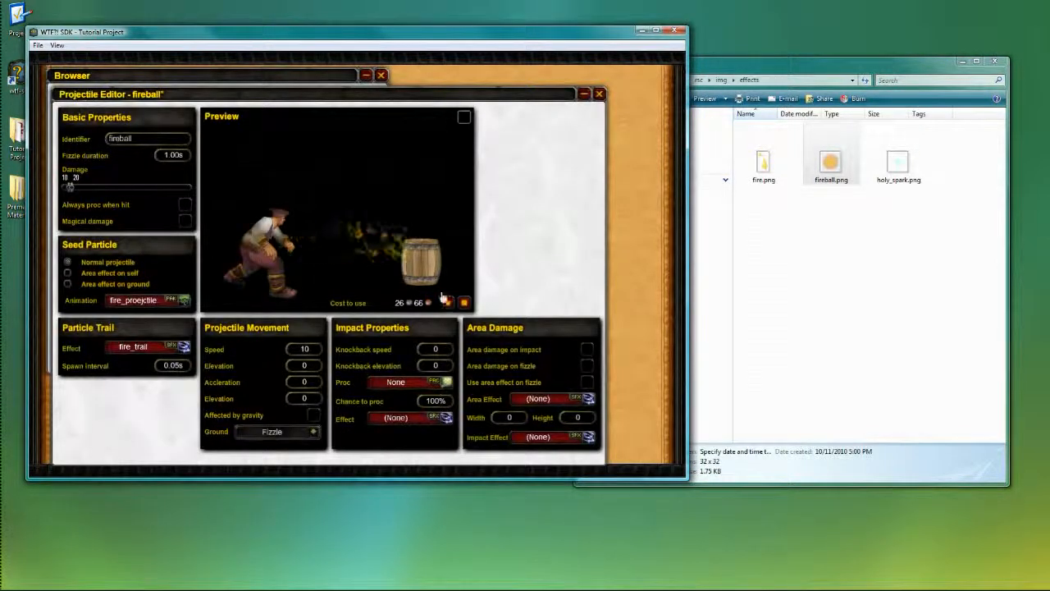
click(449, 306)
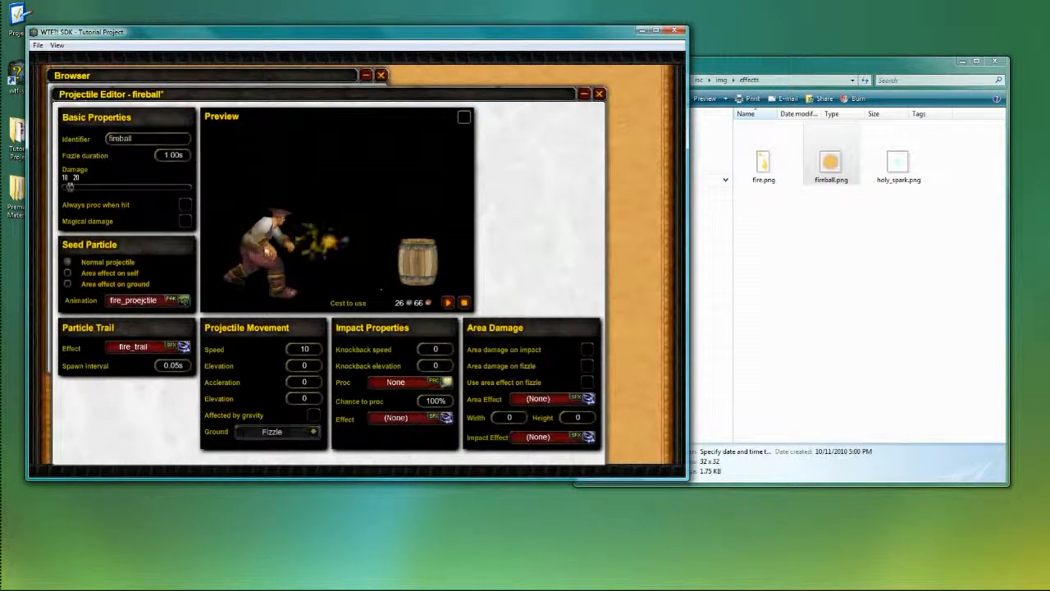
click(448, 303)
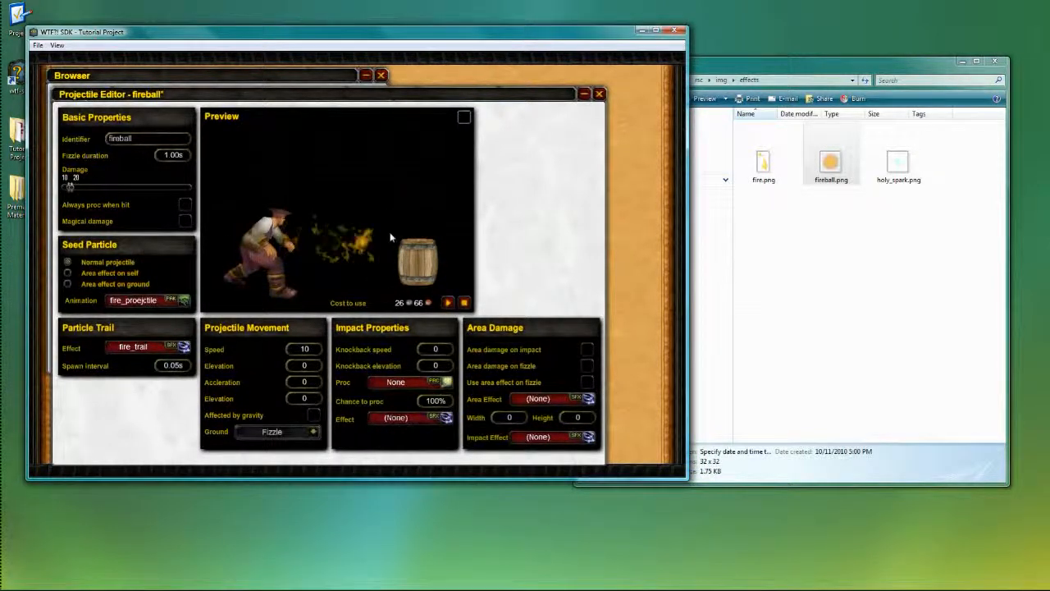
click(447, 303)
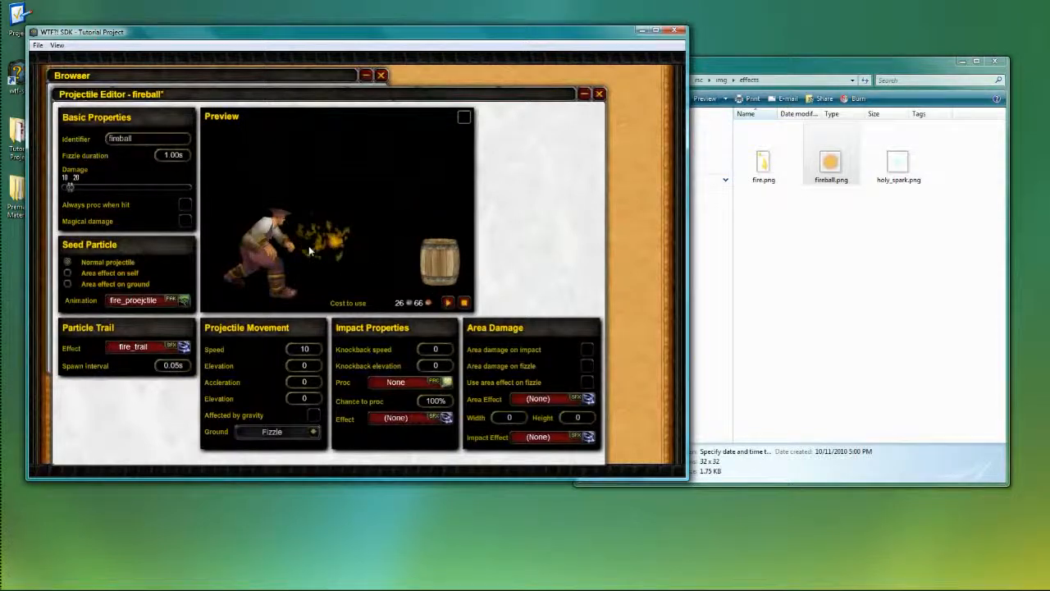
click(446, 304)
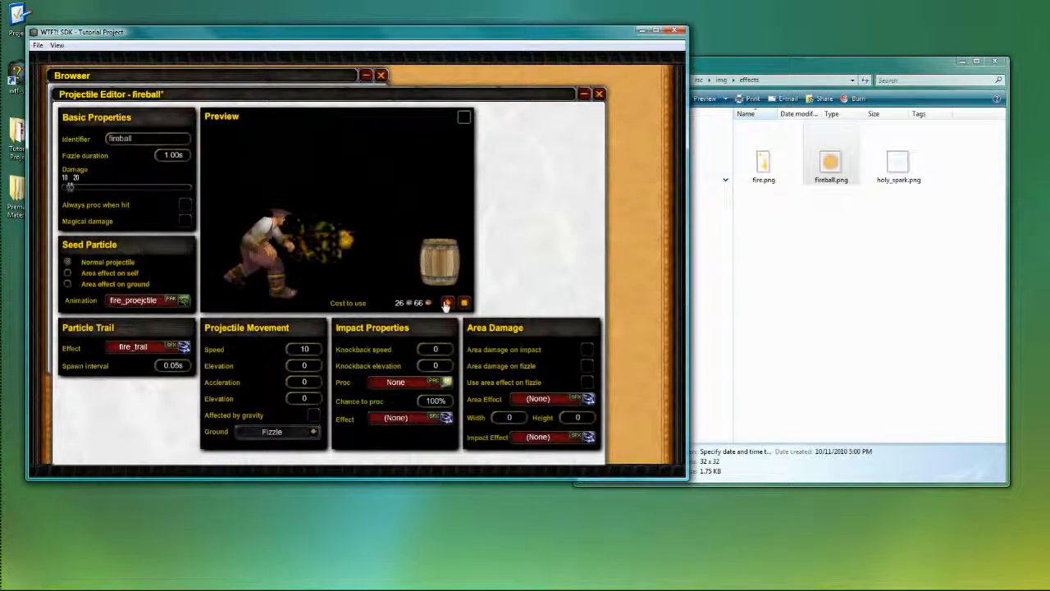
click(304, 349)
text(15)
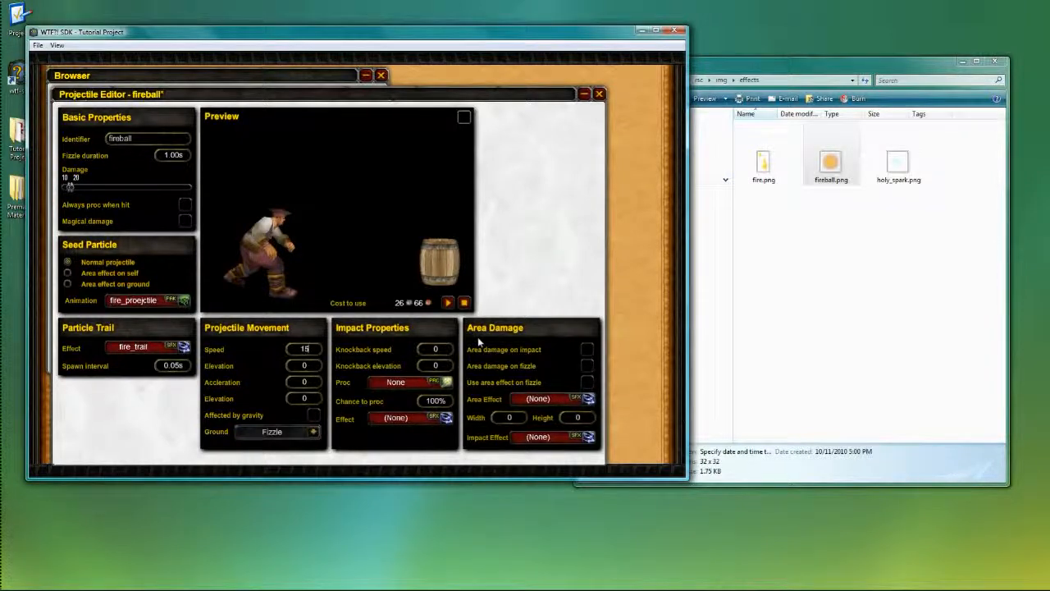
click(447, 303)
key(alt+Tab)
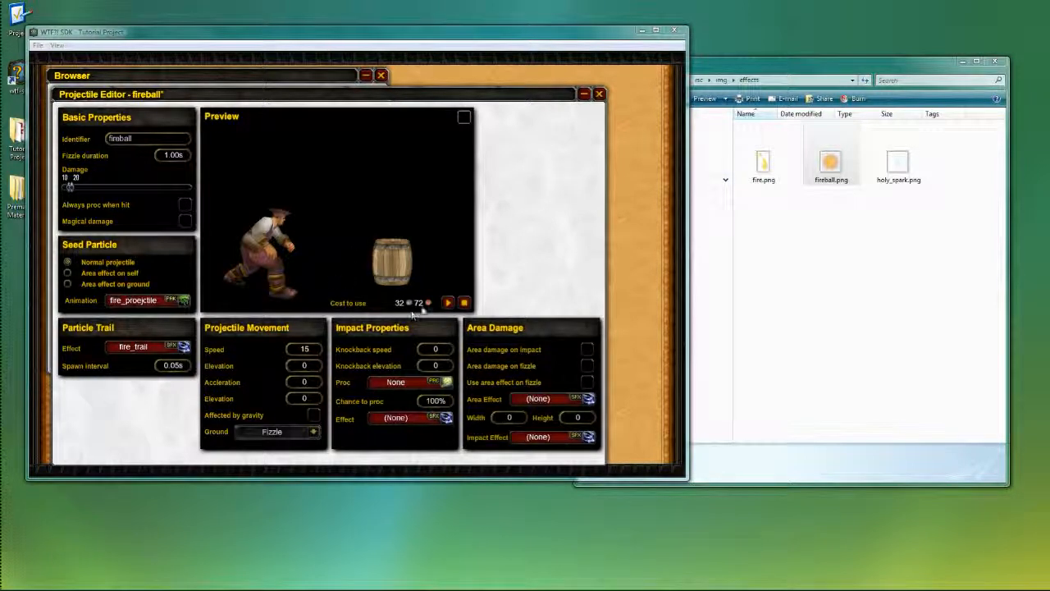
click(387, 269)
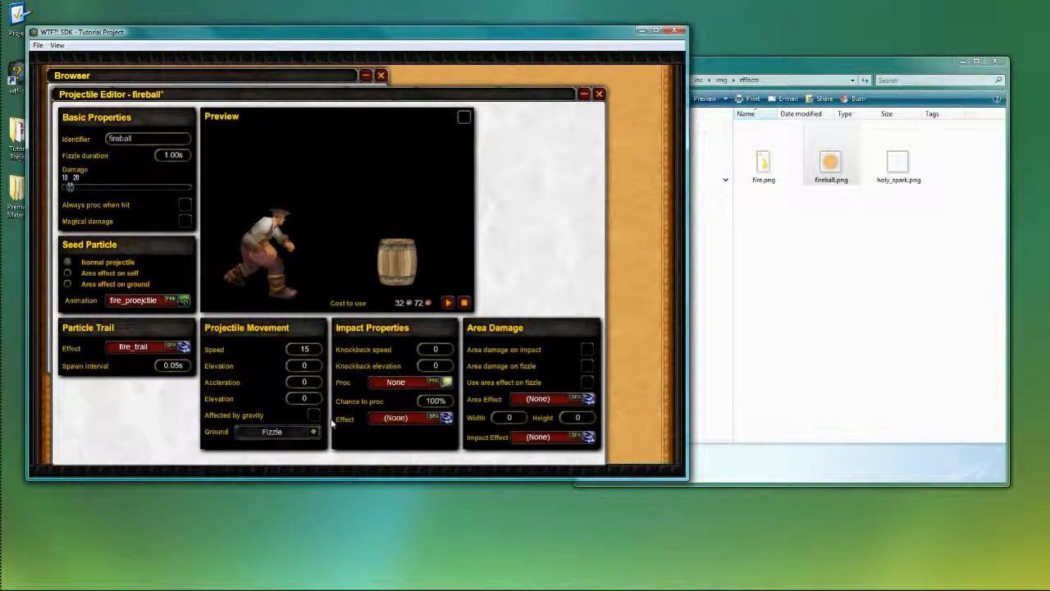
Step: Assign fire_explosion as the fireball's impact effect and preview repeated hits on the barrel
click(382, 419)
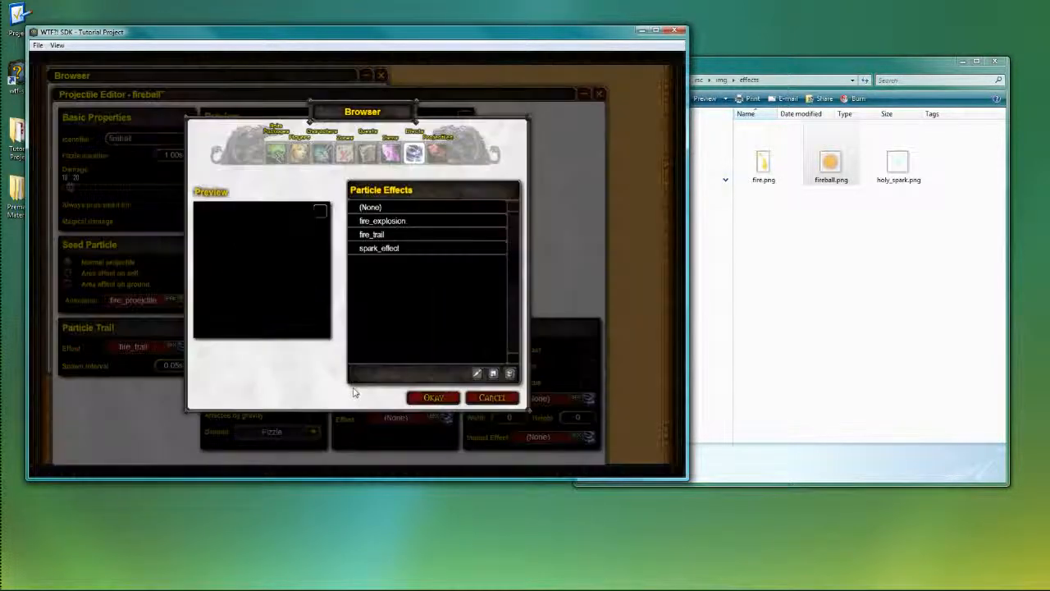
click(397, 223)
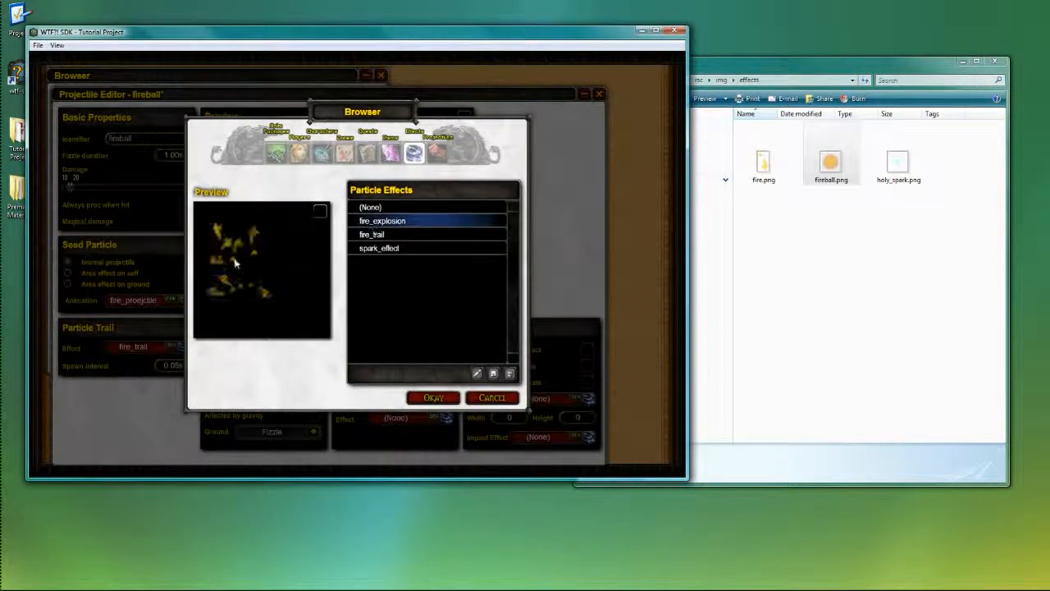
click(433, 397)
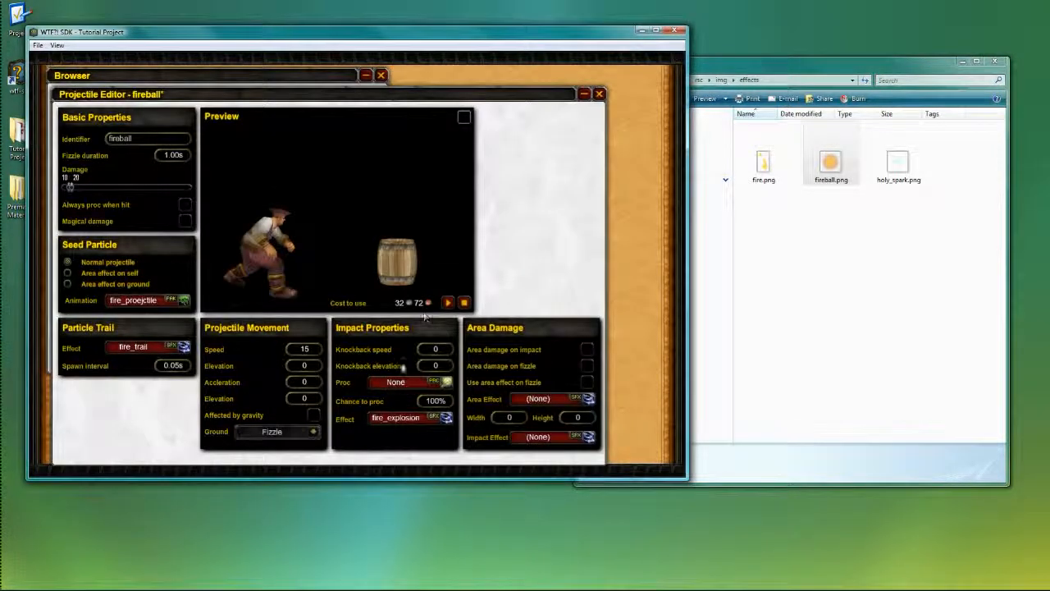
click(449, 303)
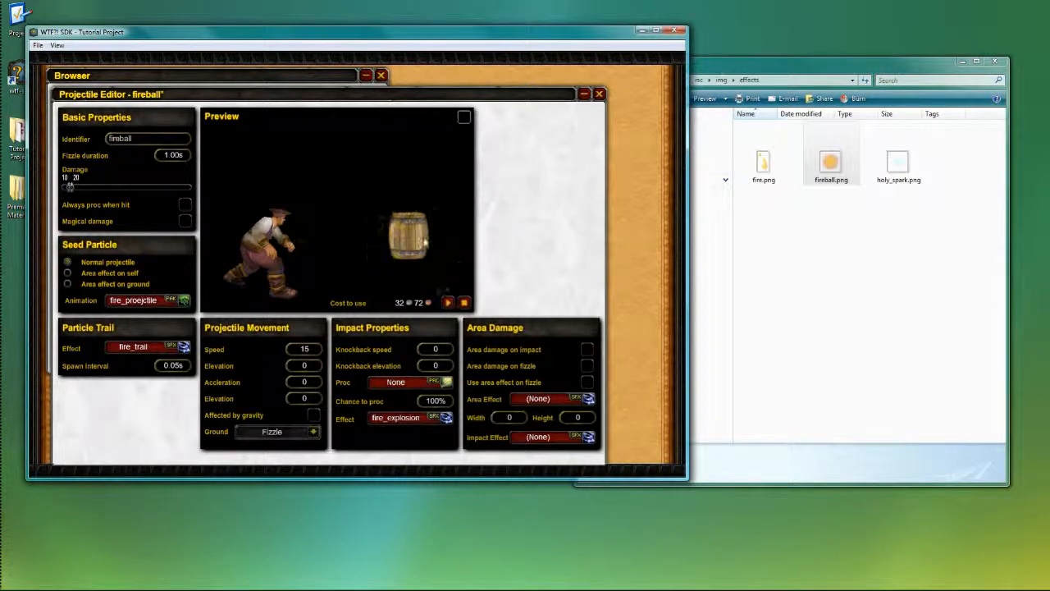
click(449, 303)
click(449, 304)
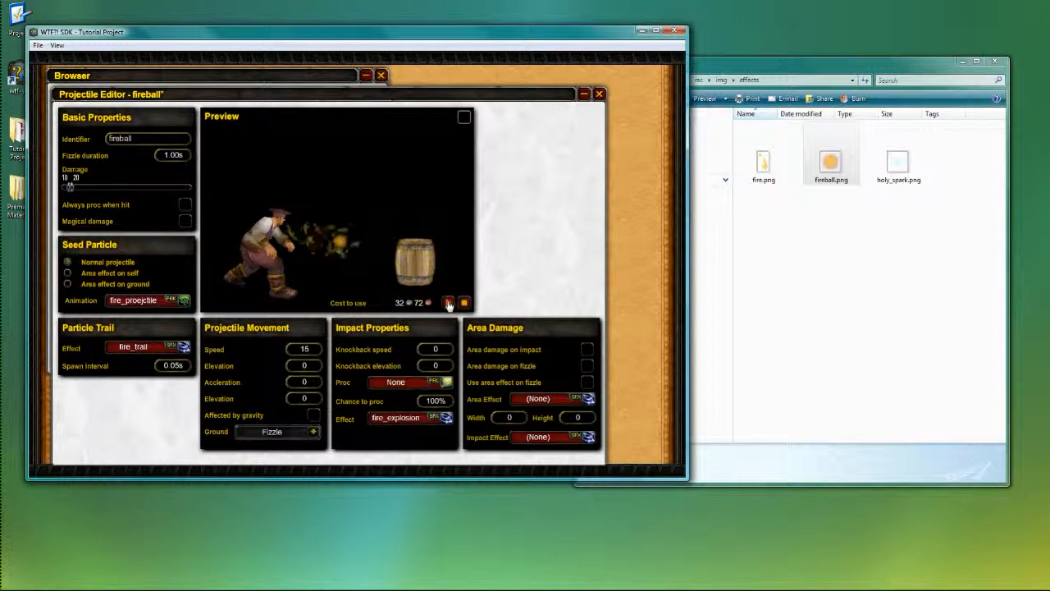
click(449, 304)
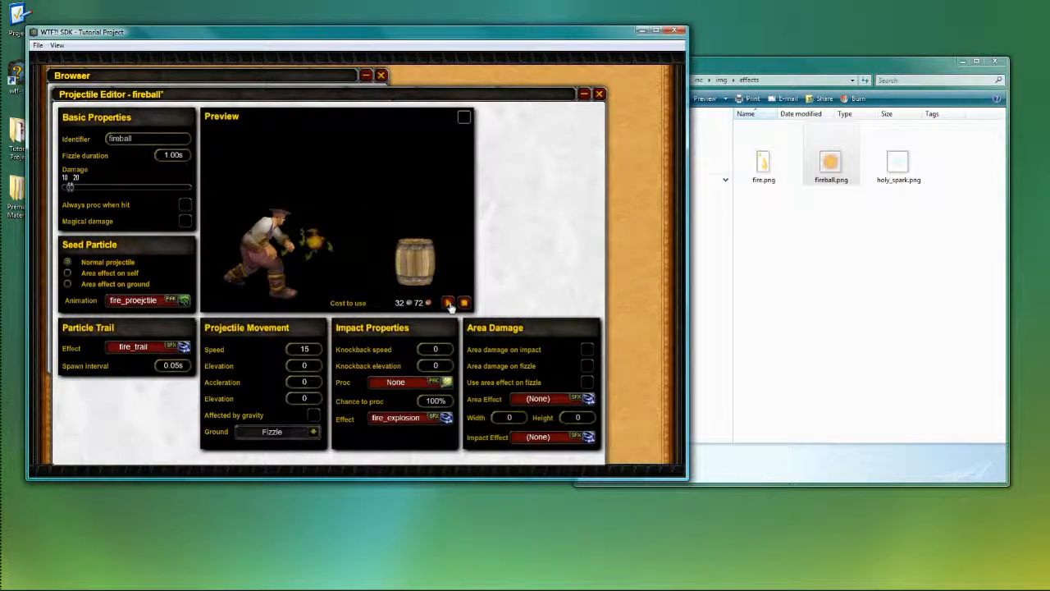
click(449, 304)
click(449, 303)
click(449, 304)
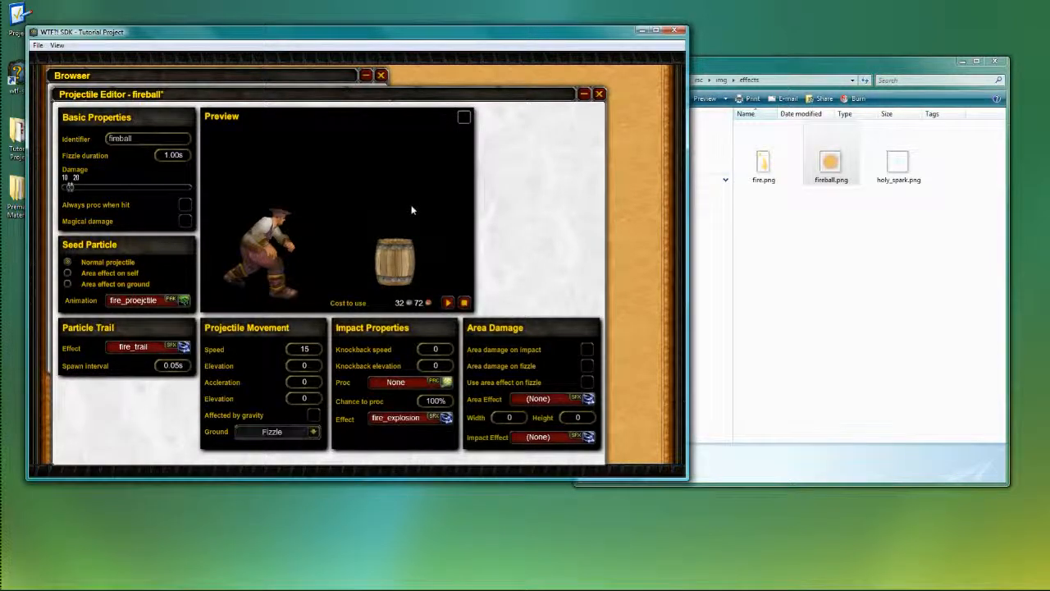
Step: Save the fireball projectile and close its editor
key(ctrl+s)
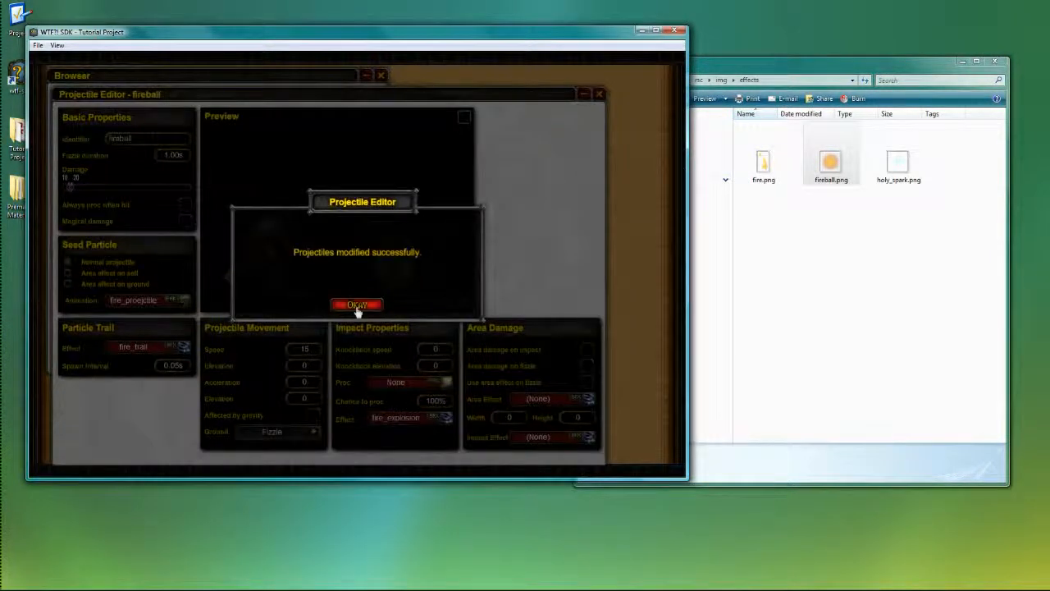
click(358, 312)
click(599, 93)
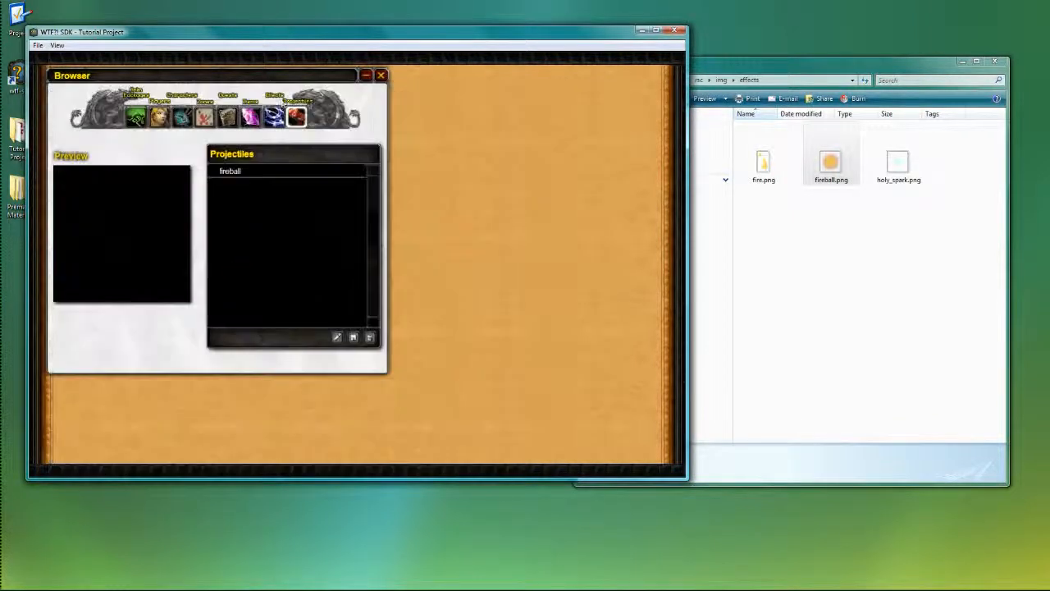
Step: Create a new item in the project and name it "Fireball"
click(250, 114)
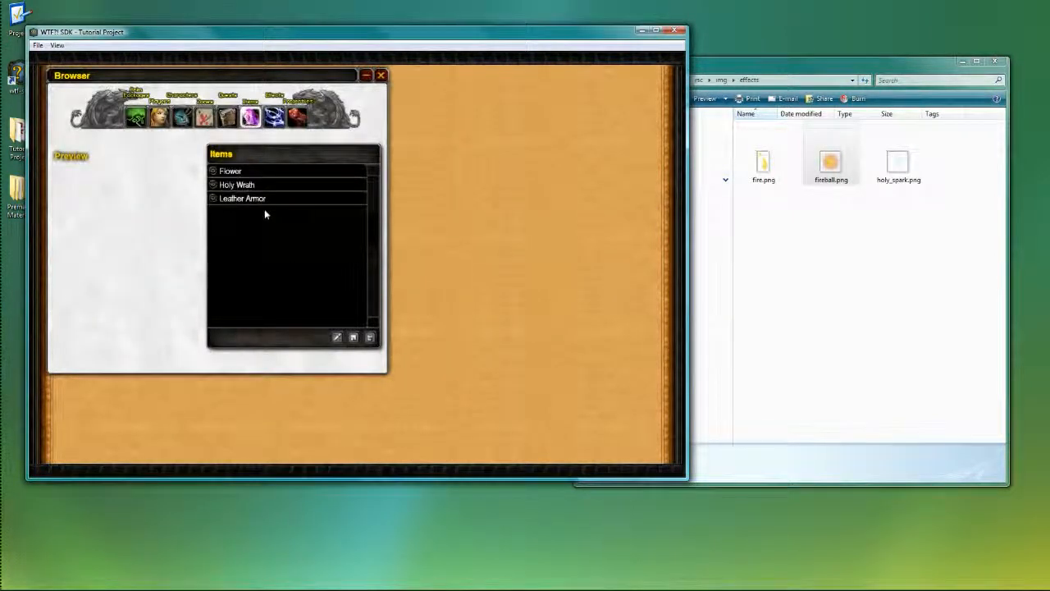
click(354, 337)
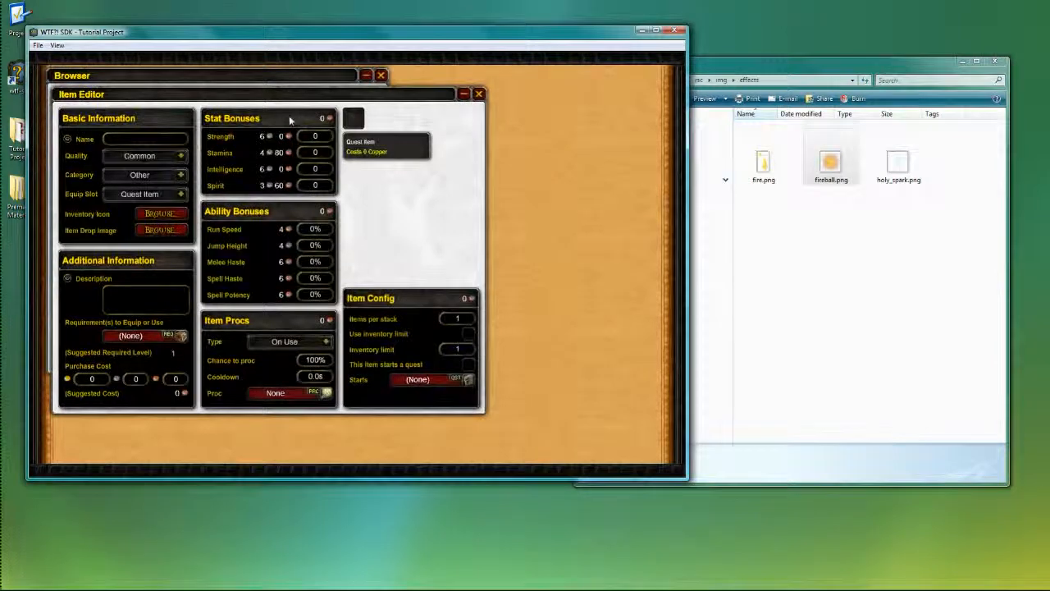
drag(299, 96, 425, 117)
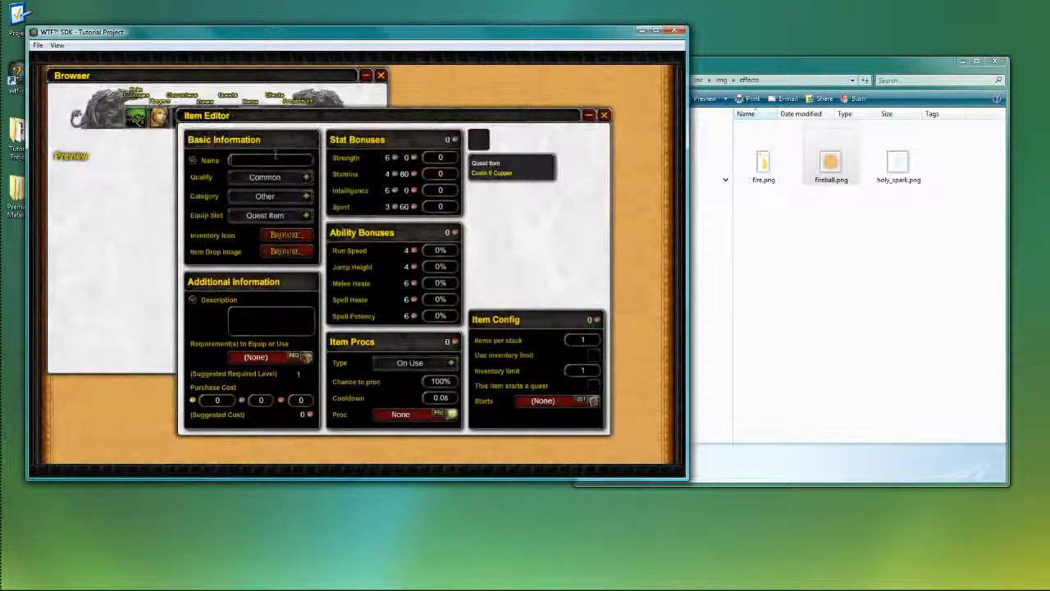
click(275, 156)
text(Firebal)
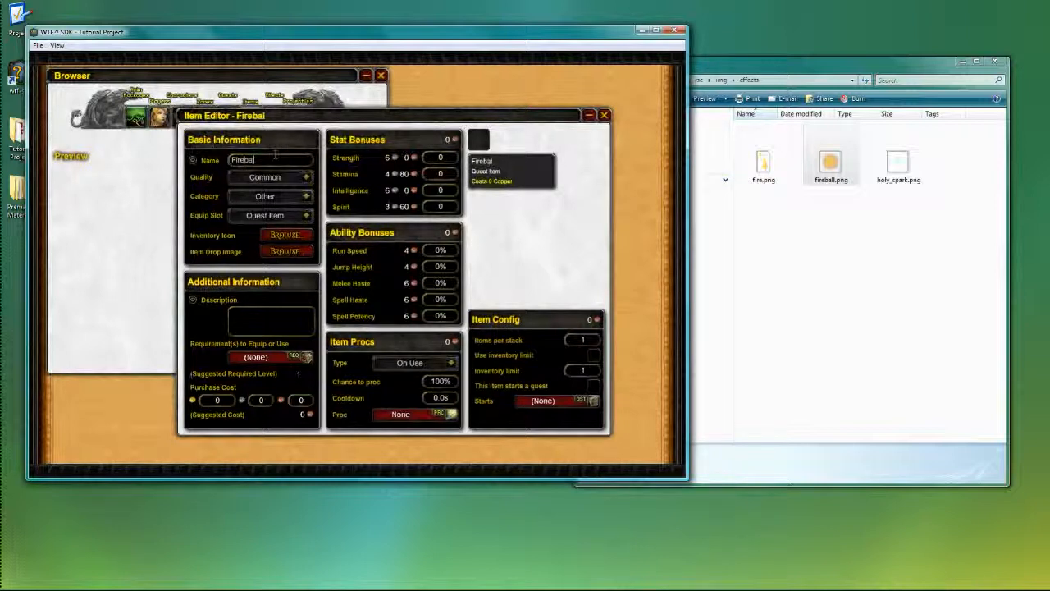
text(l)
Step: Set the Fireball item's quality to Rare and its category to Jewelry with the Trinket equip slot
click(305, 177)
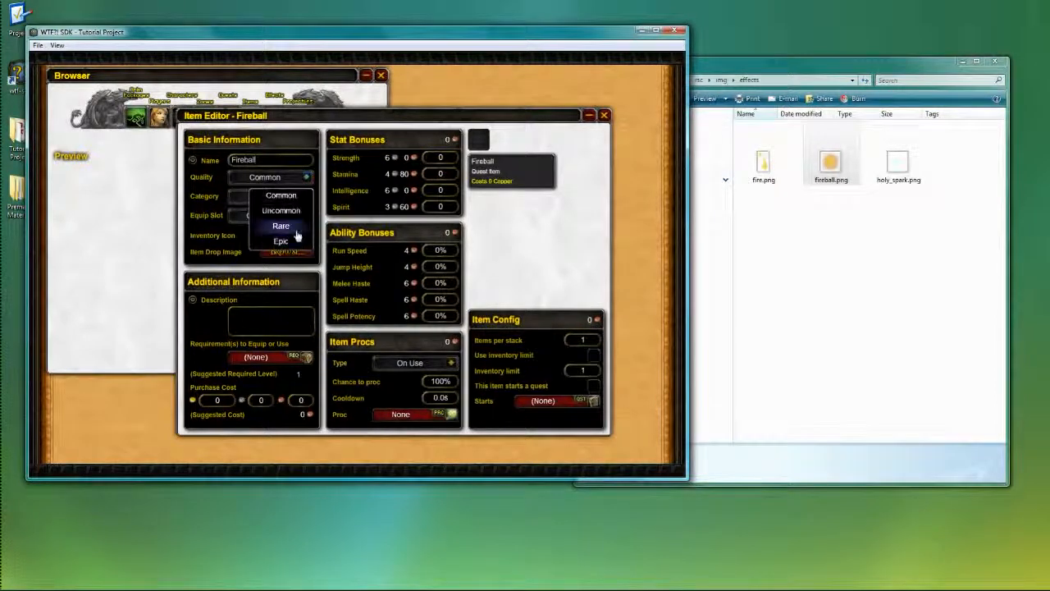
click(294, 228)
click(295, 197)
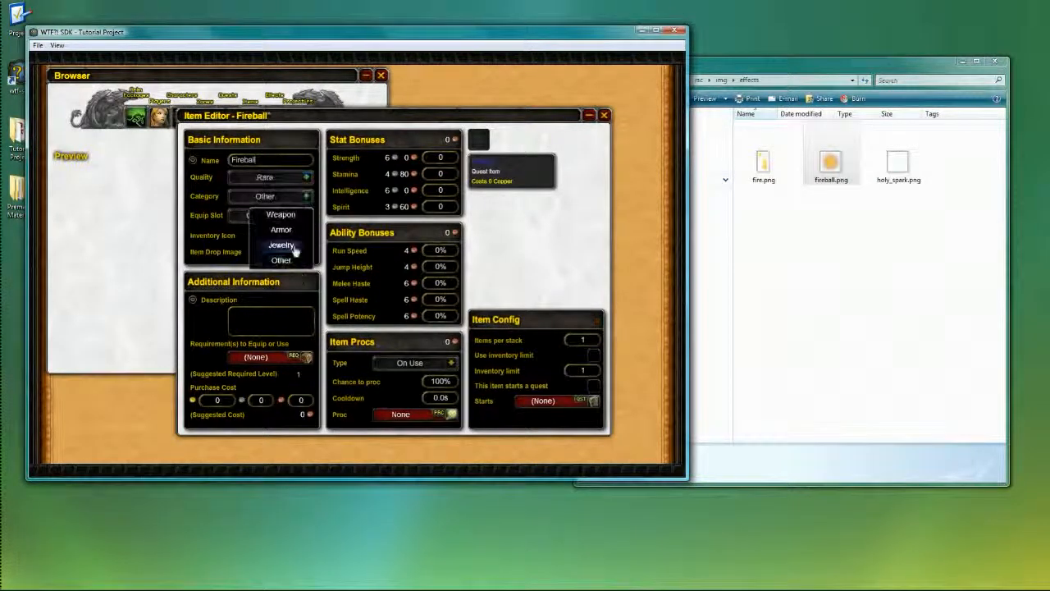
click(283, 241)
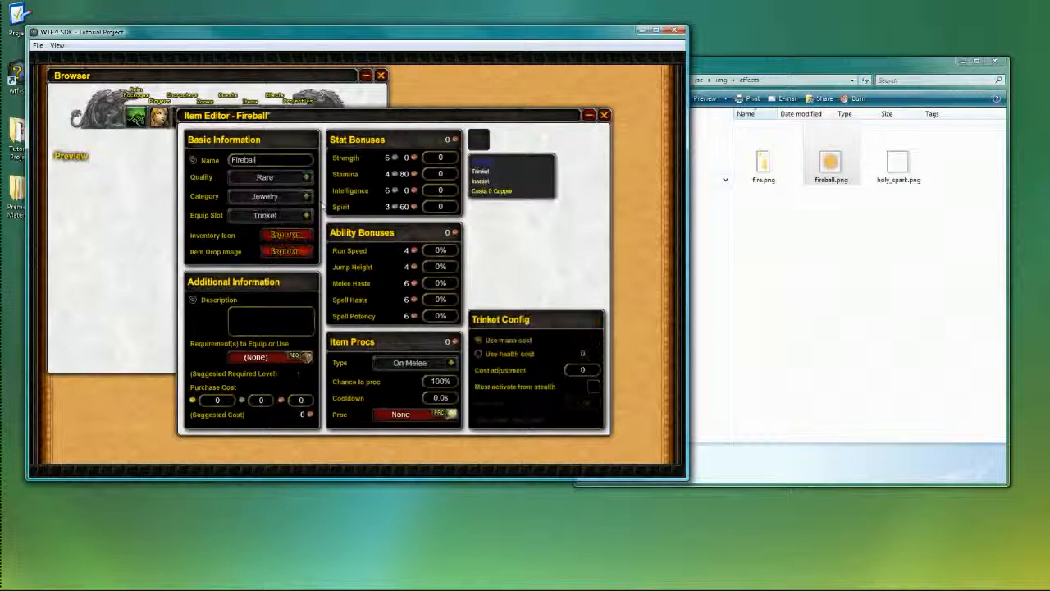
drag(322, 117, 347, 116)
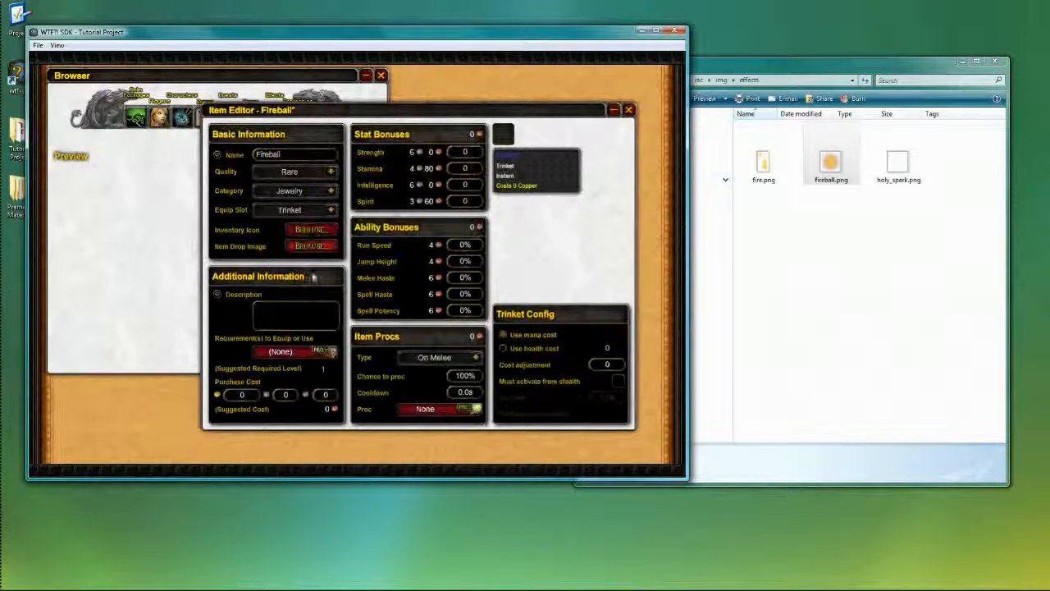
drag(398, 114, 369, 115)
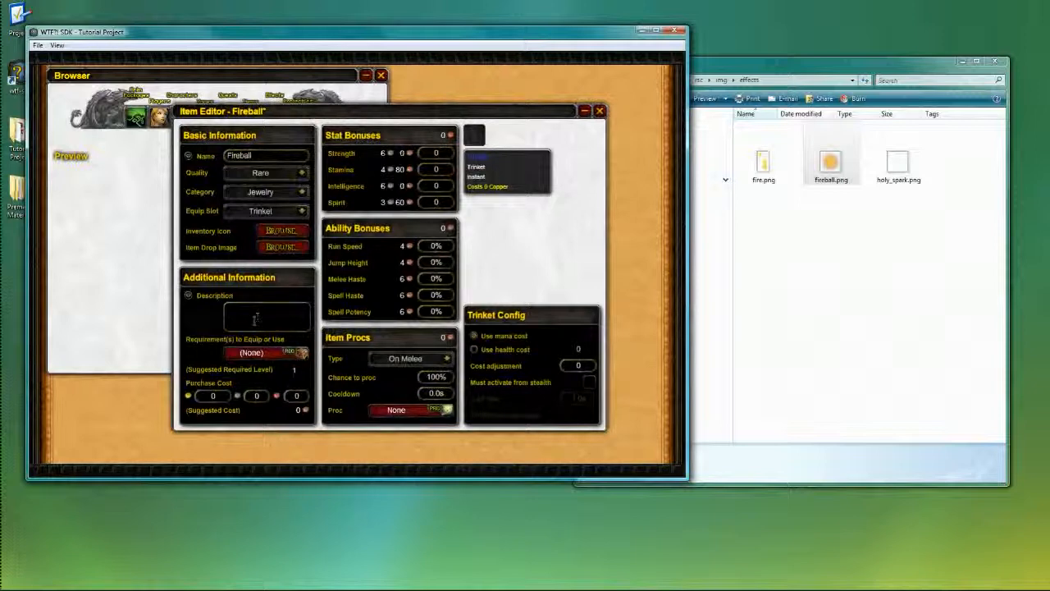
Step: Set the Fireball item's inventory icon to pyroblast_inv.gif from the project's rsc/img/items folder
click(281, 232)
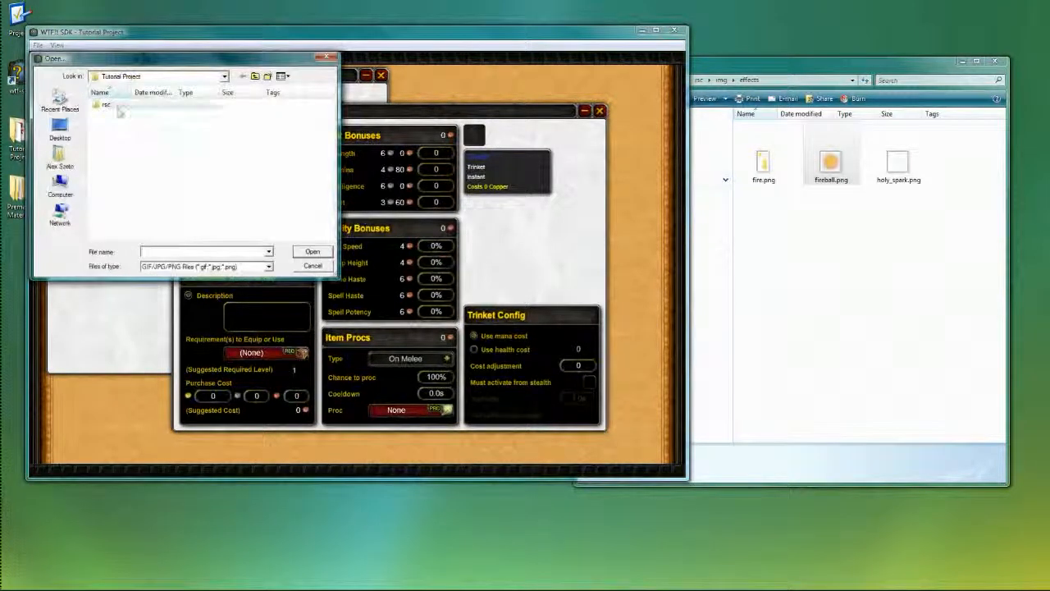
double_click(114, 106)
double_click(128, 112)
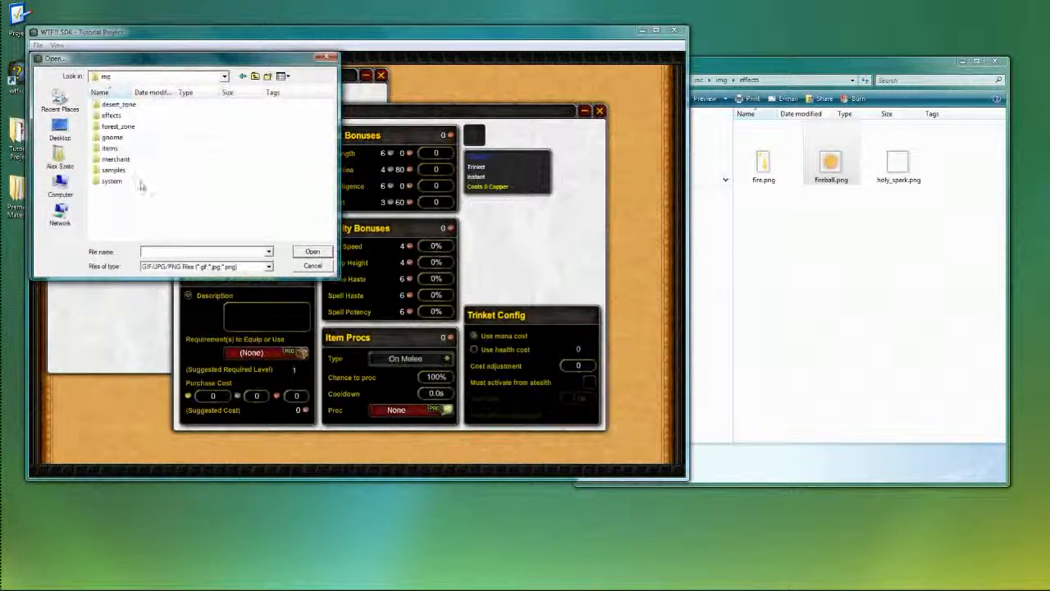
double_click(140, 149)
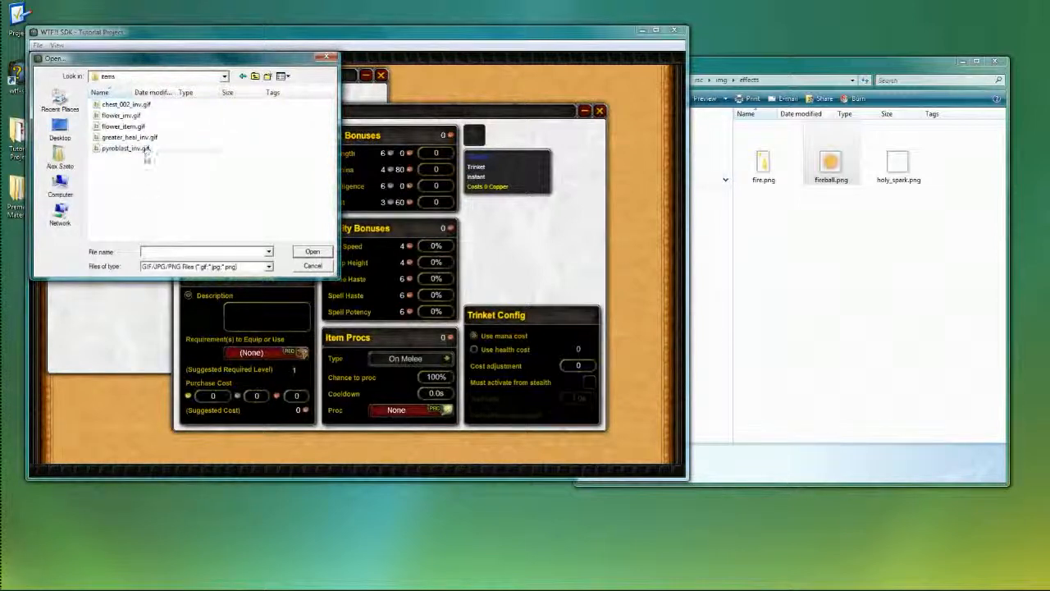
double_click(131, 148)
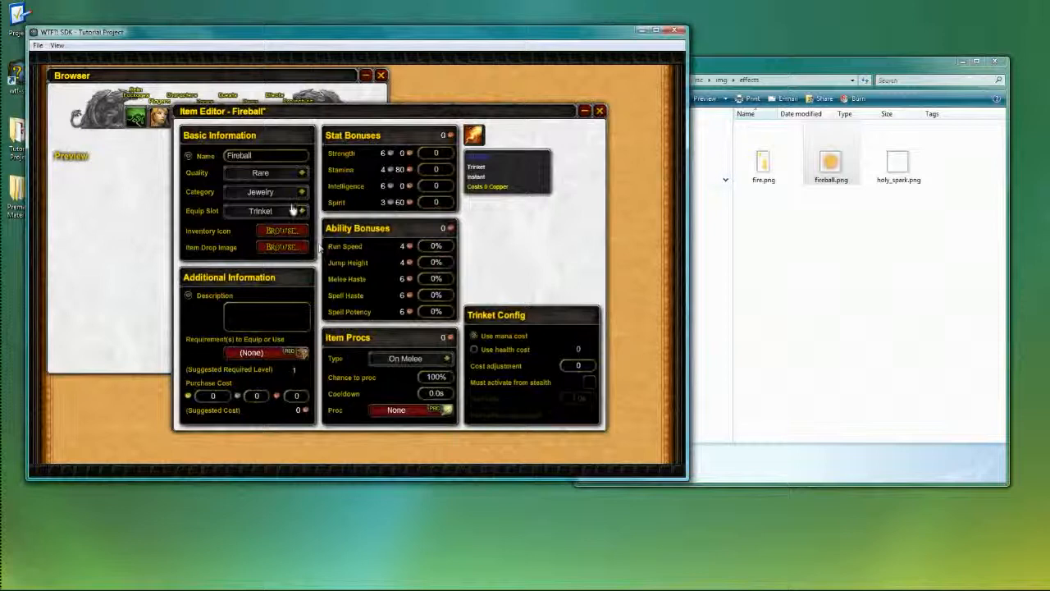
Step: Use pyroblast_inv.gif from the items image folder as the Fireball's item drop image
click(281, 246)
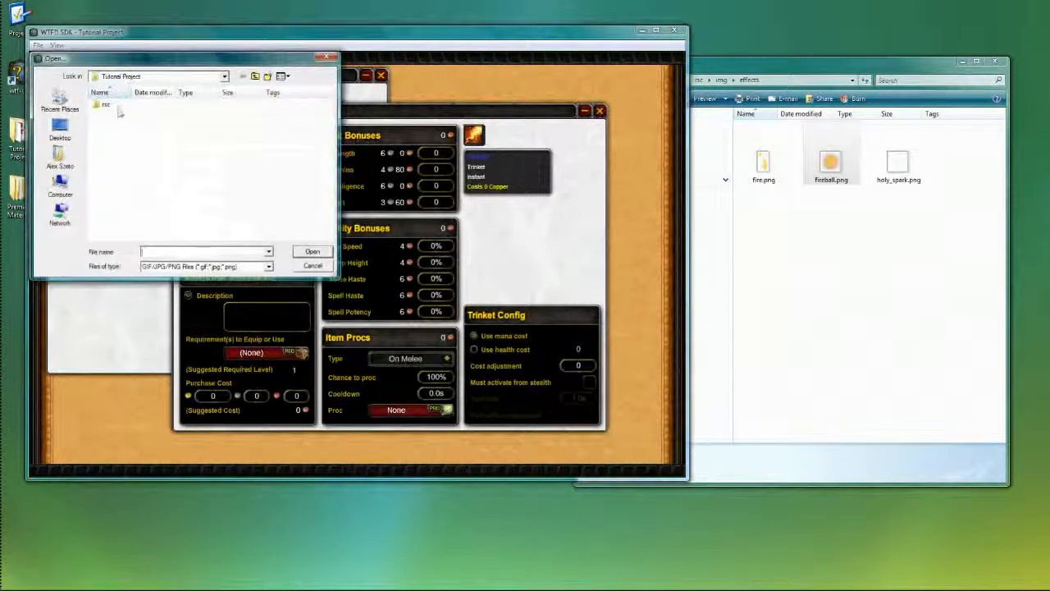
double_click(109, 105)
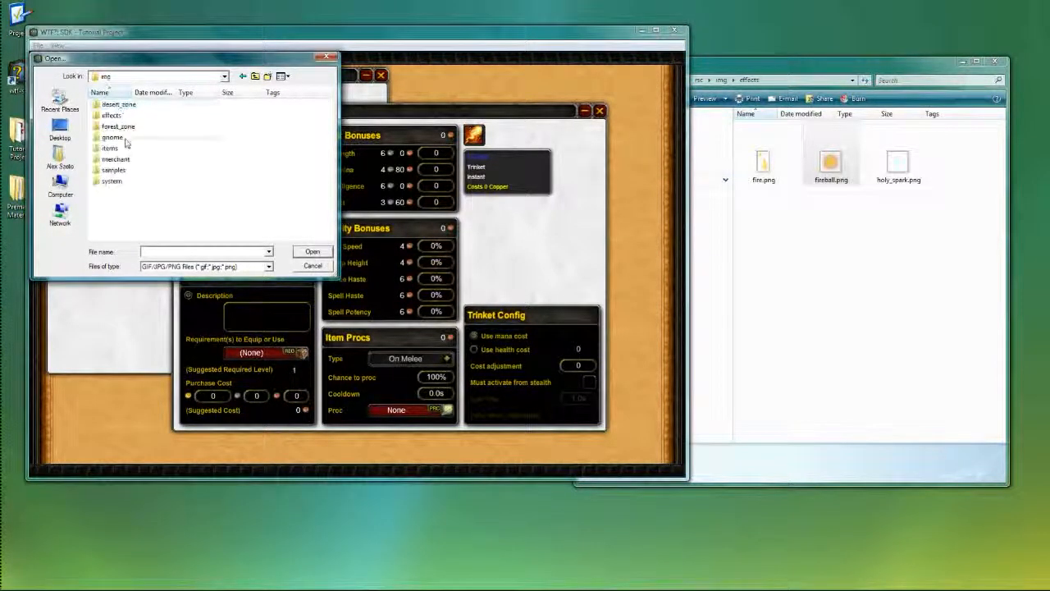
double_click(111, 148)
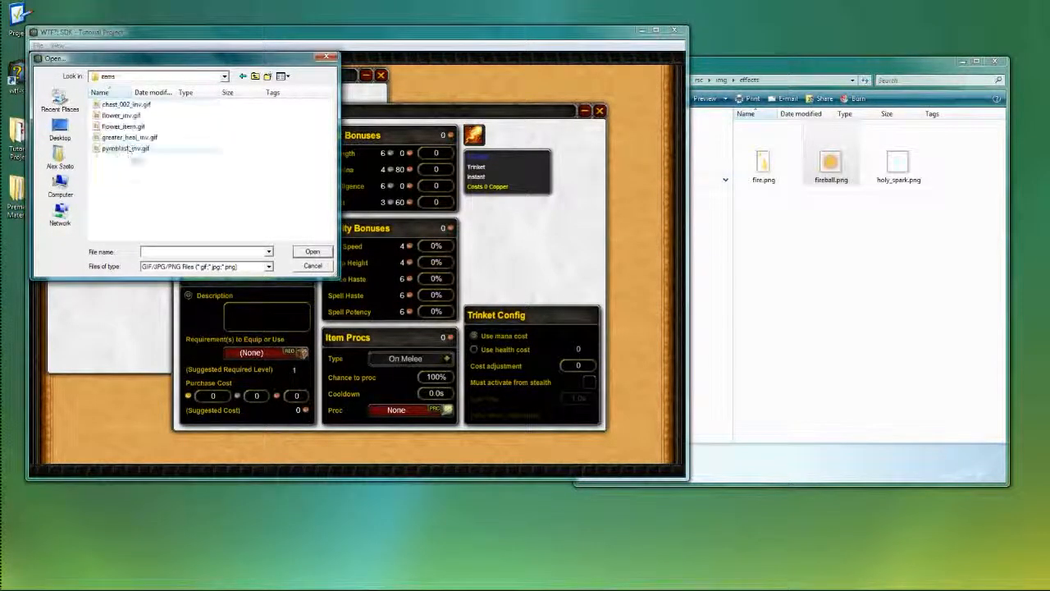
double_click(142, 150)
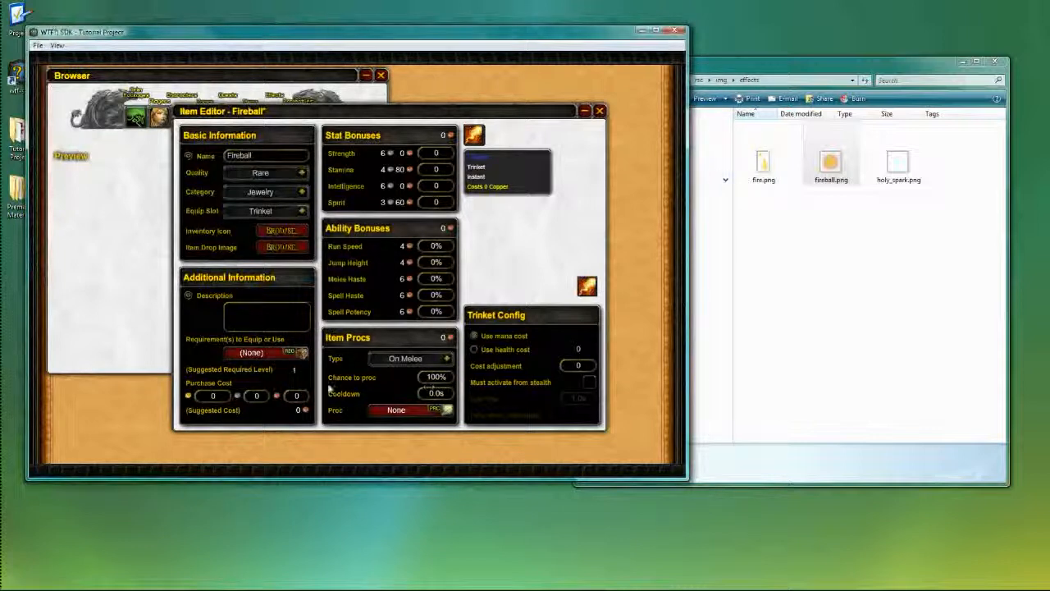
Step: Set the item's proc type to On Cast and its cast time to 2.0 seconds
click(444, 359)
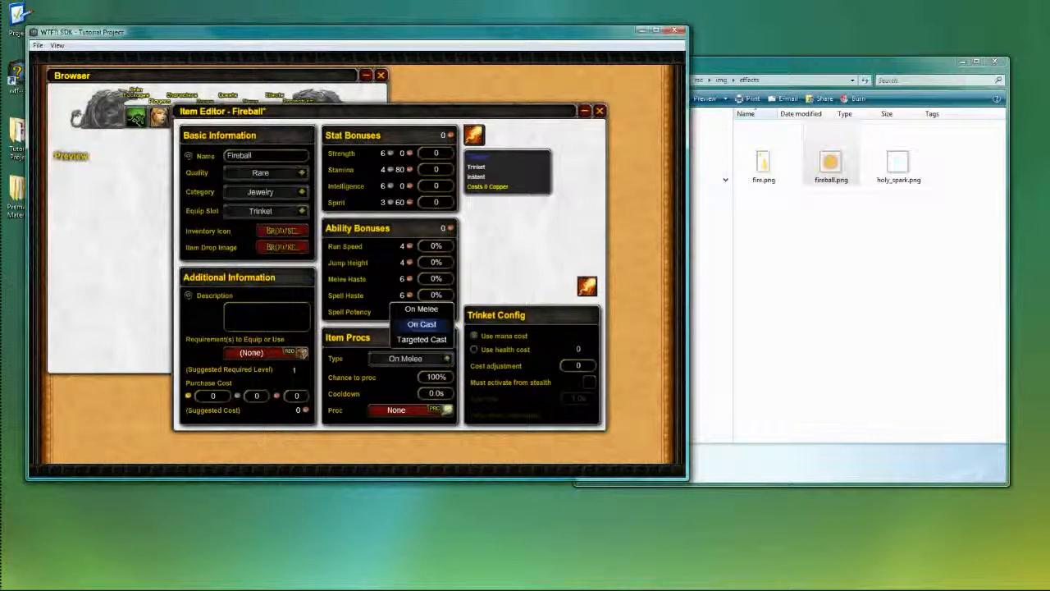
click(422, 325)
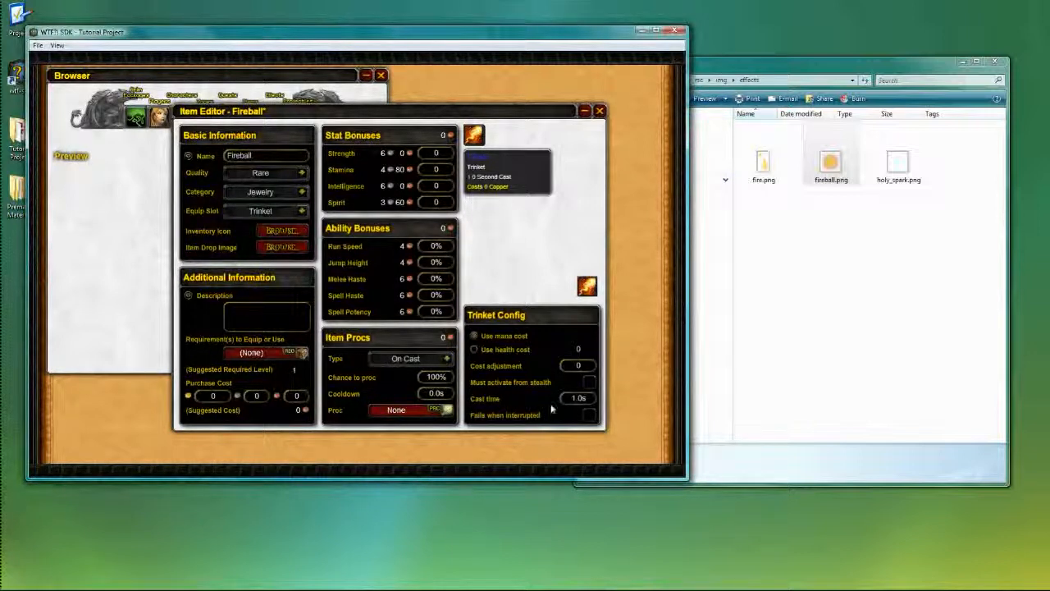
drag(568, 400, 723, 406)
text(3)
Step: Add a Projectile proc to the item that uses the fireball projectile, with the title "Hurls a fireball"
click(400, 413)
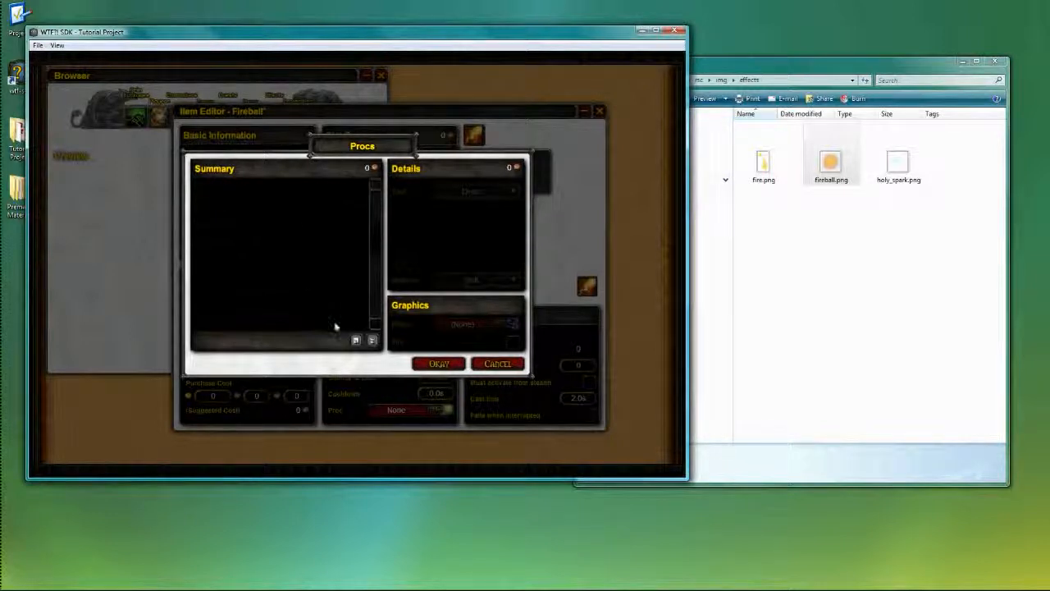
click(356, 339)
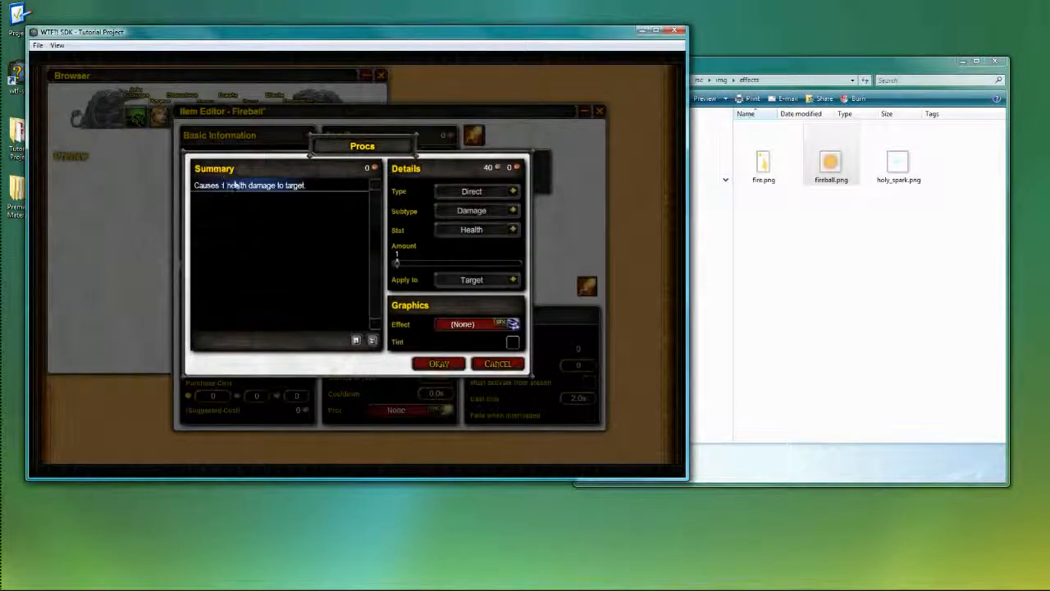
click(511, 192)
click(470, 239)
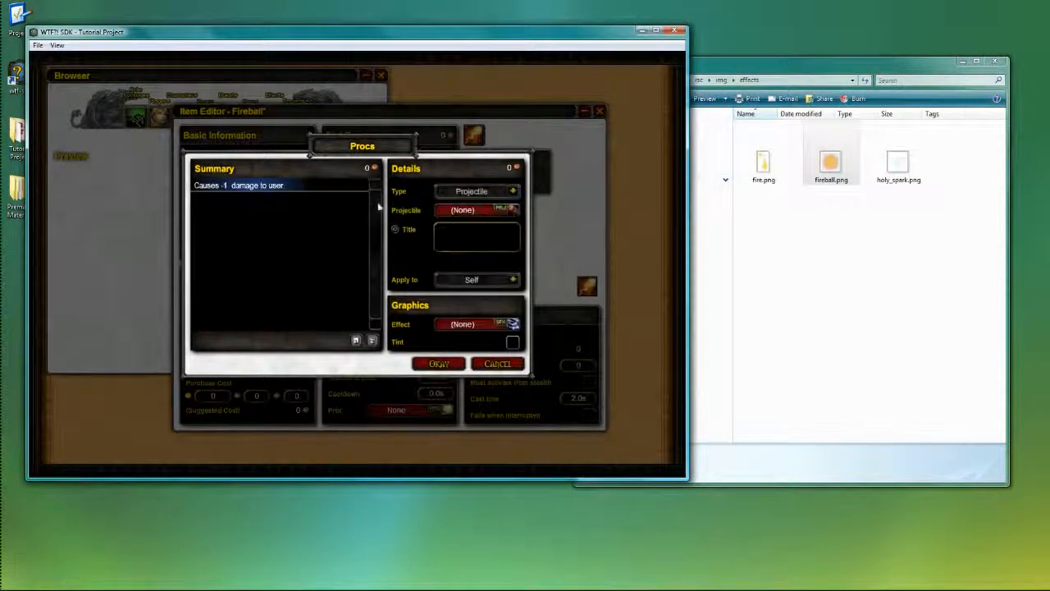
click(438, 210)
click(398, 209)
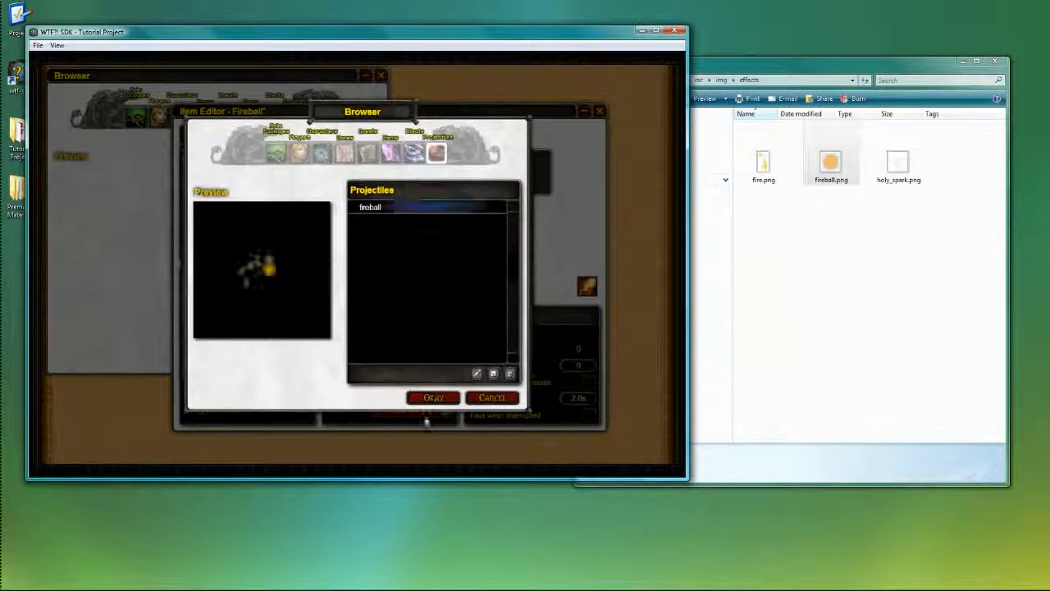
click(433, 398)
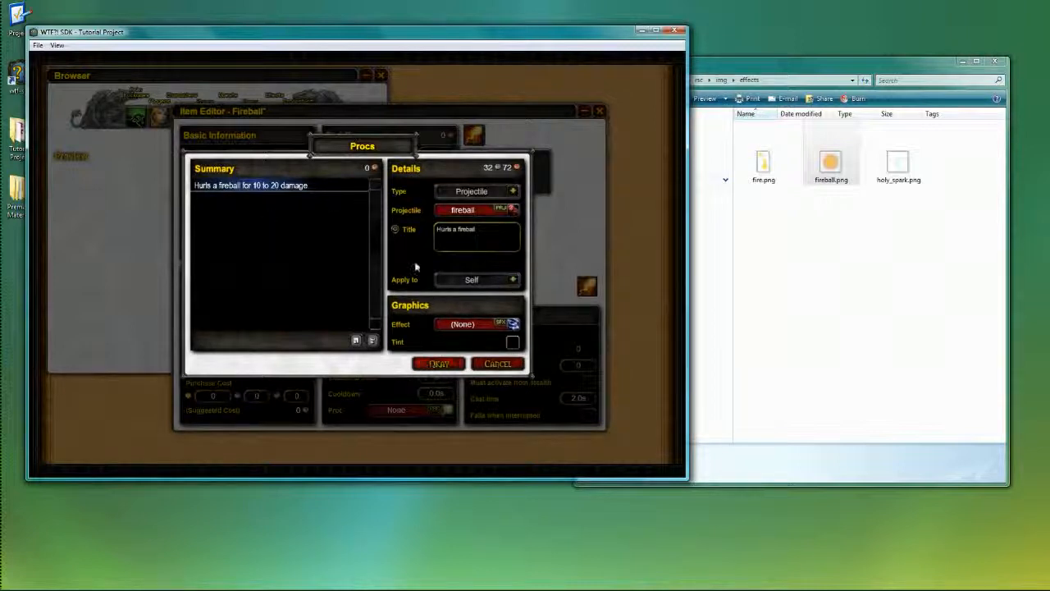
click(438, 365)
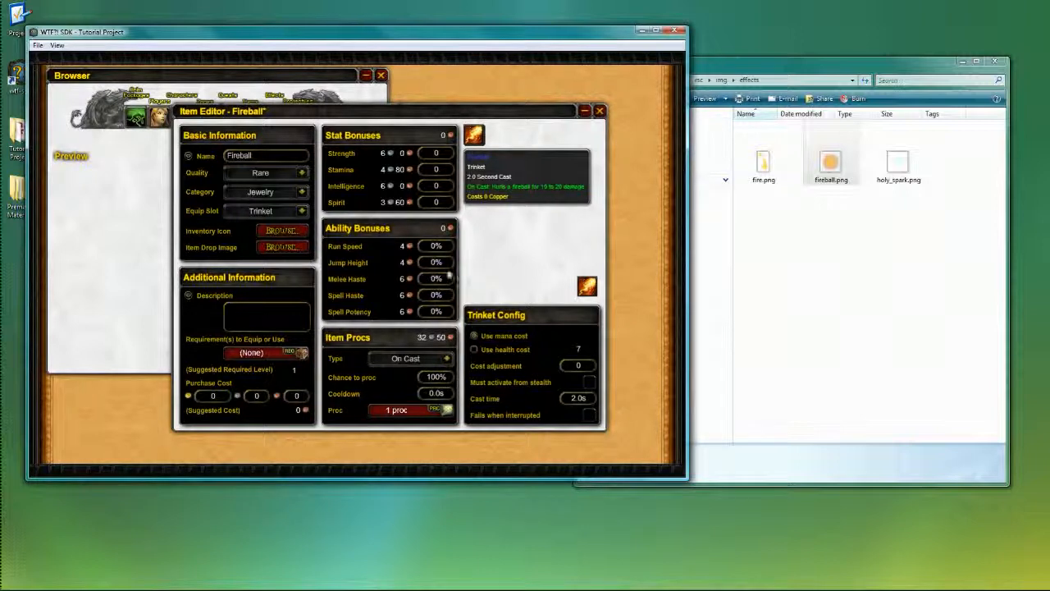
Step: Save the Fireball item and close its editor
key(ctrl+s)
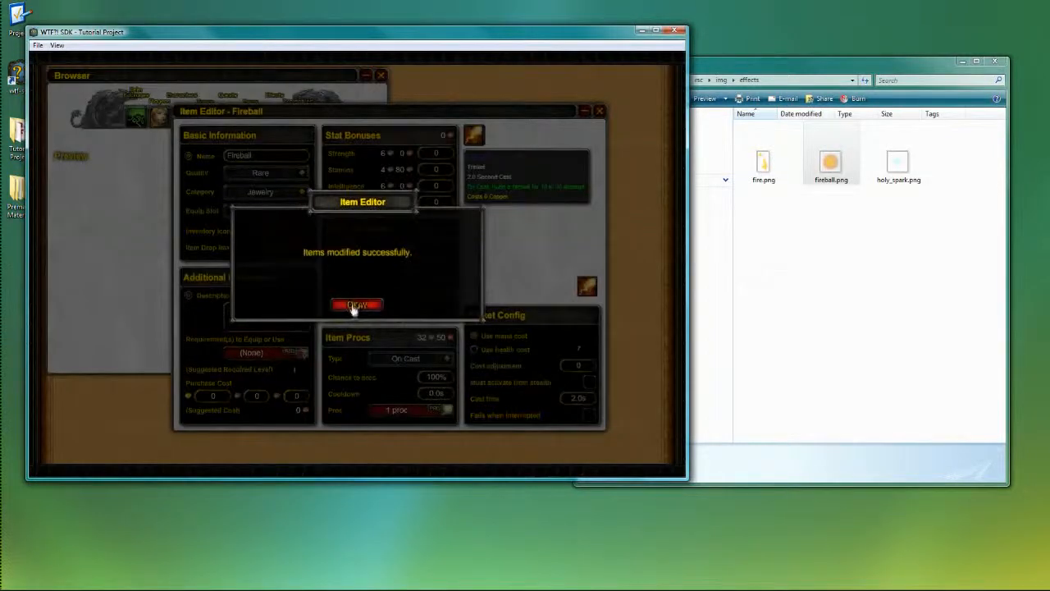
click(358, 305)
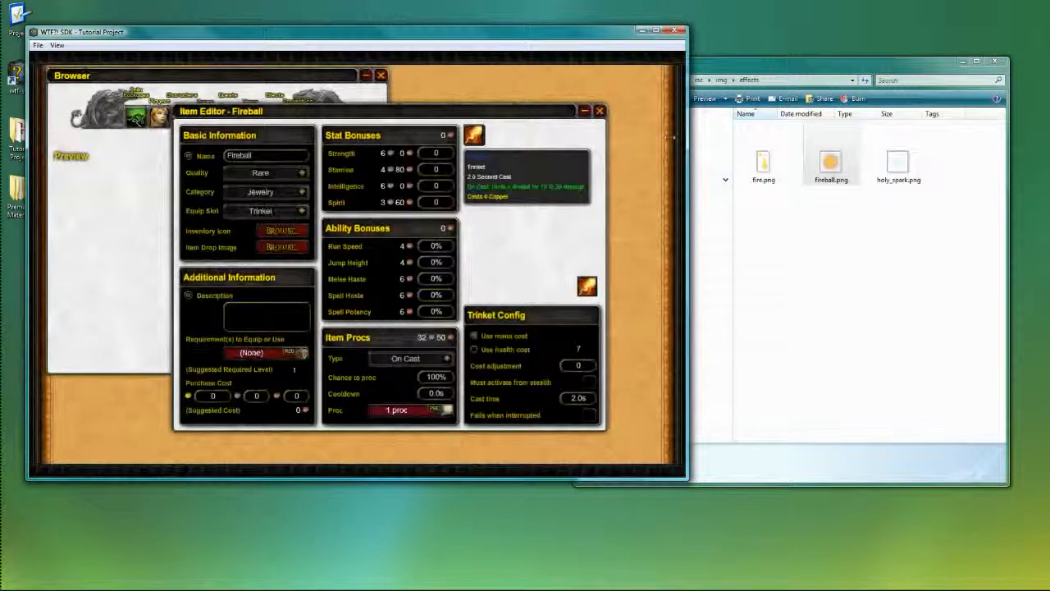
click(600, 110)
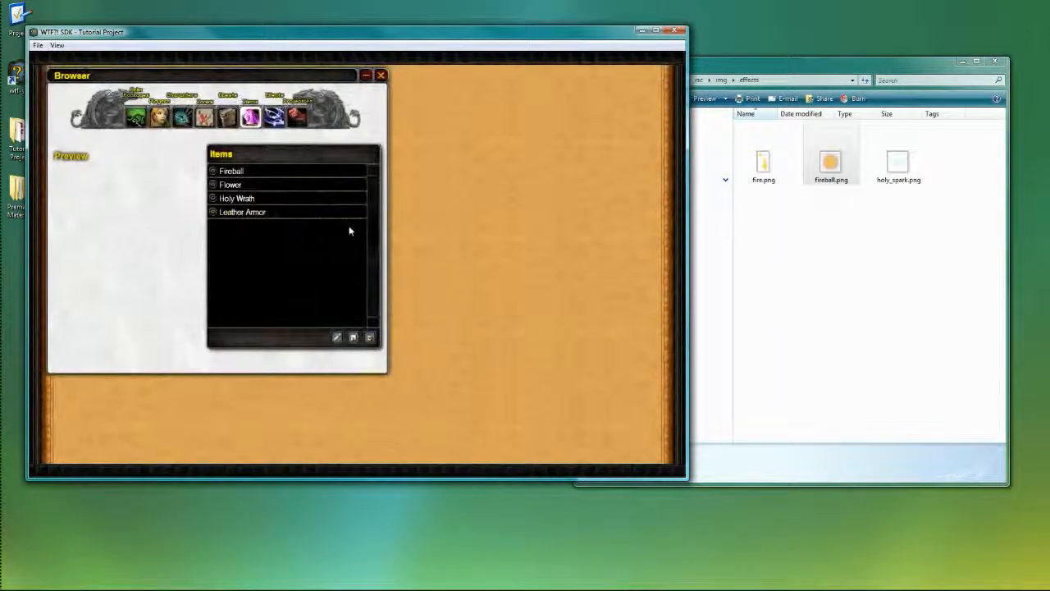
Step: Close the effects image folder window and the SDK
click(995, 69)
click(994, 64)
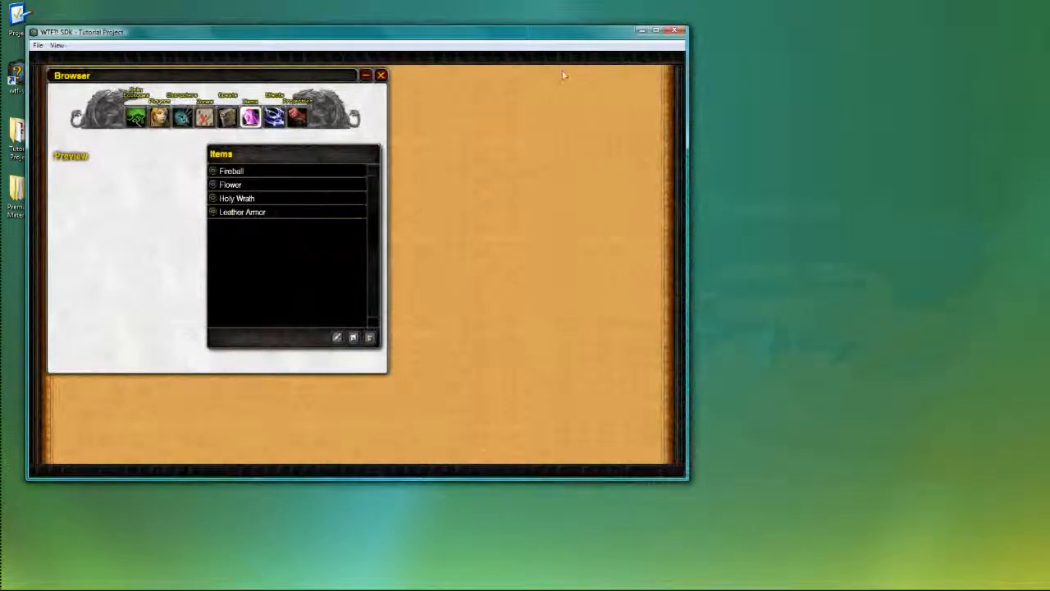
click(676, 32)
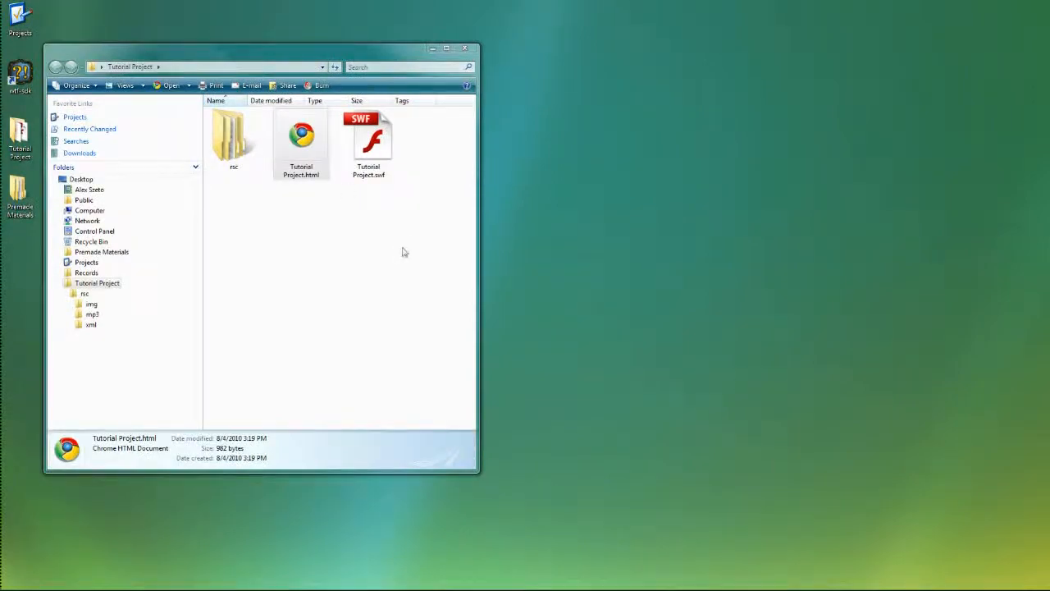
Step: Open Tutorial Project.html in the browser and enter the game with the gnome rogue character
double_click(316, 160)
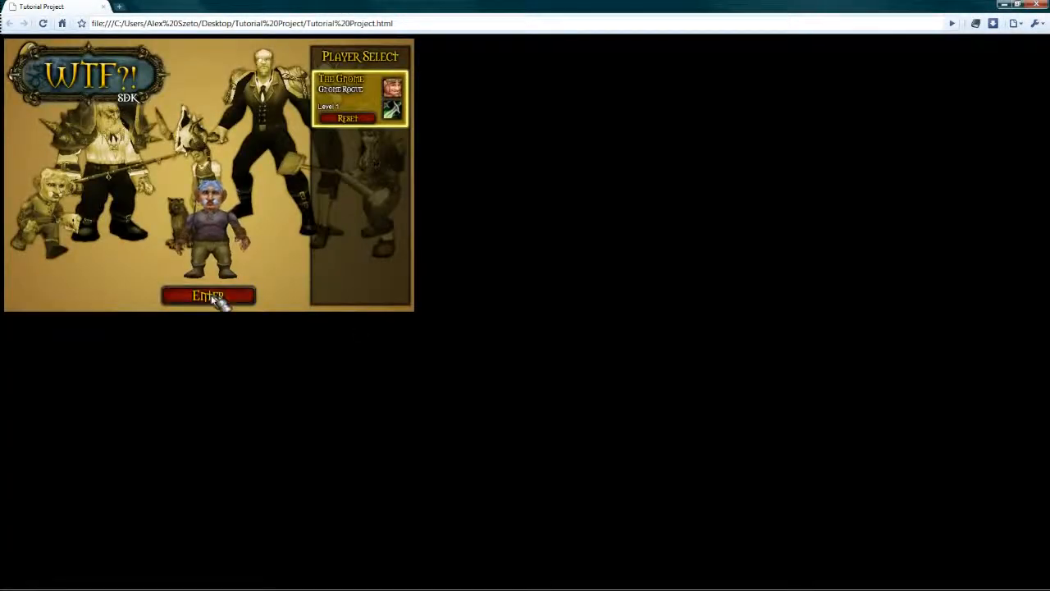
click(214, 299)
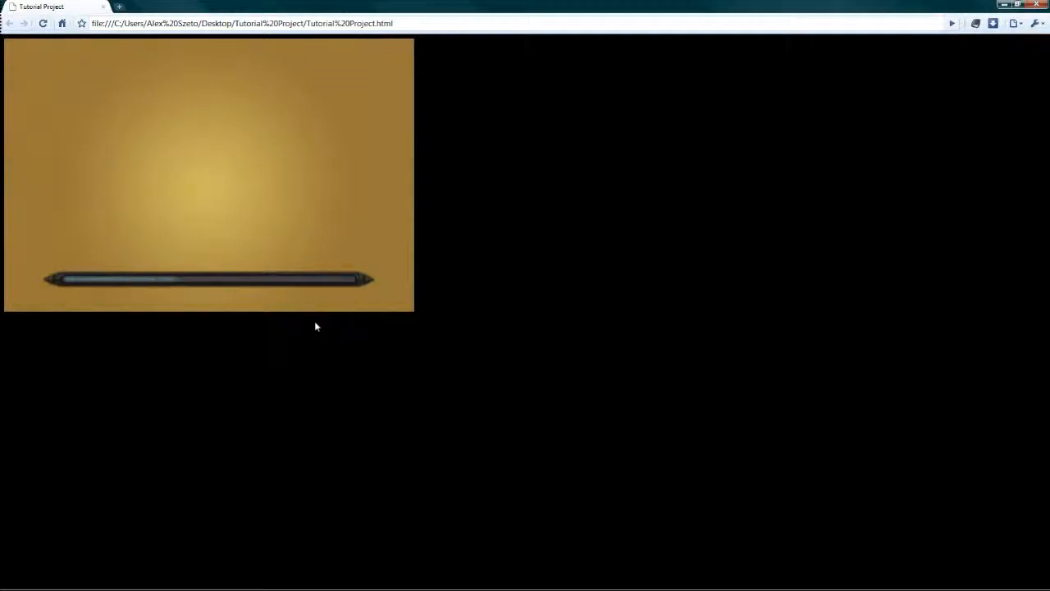